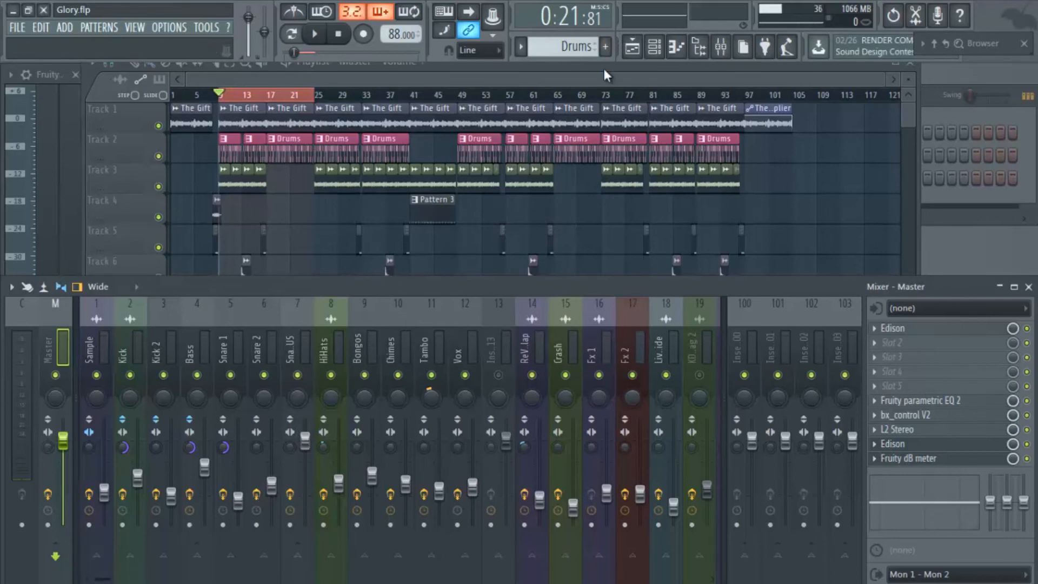
# Step: Look through the mixer tracks from the effects channels back to Sample and examine how each is set up
pyautogui.press('F9')
pyautogui.press('F9')
pyautogui.click(599, 346)
pyautogui.click(433, 355)
pyautogui.click(394, 357)
pyautogui.click(351, 356)
pyautogui.click(266, 351)
pyautogui.click(202, 349)
pyautogui.click(102, 352)
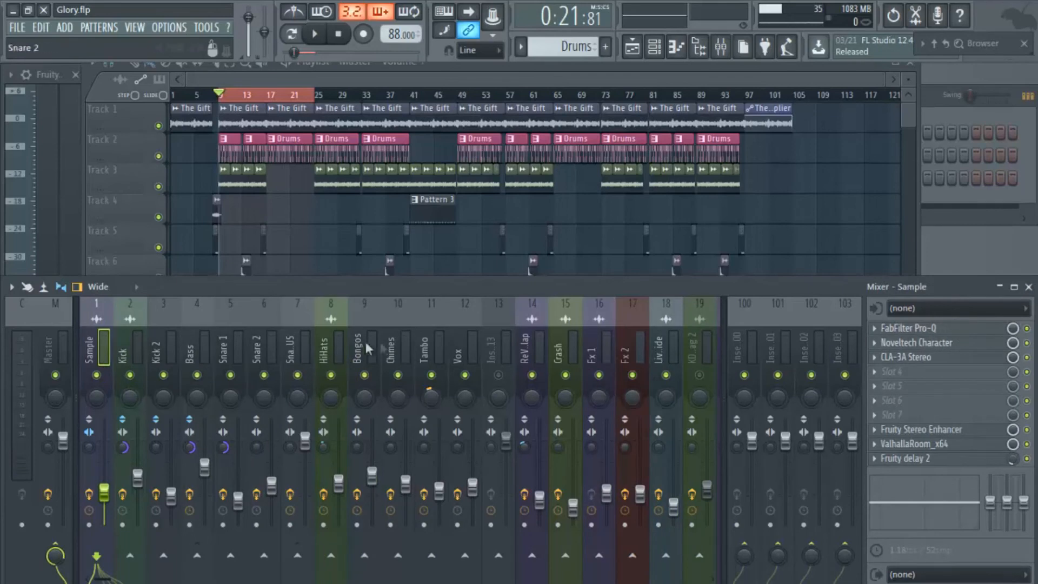
# Step: Load FabFilter Pro-Q into the first effect slot of mixer track Insert 13, look at its empty curve and close it
pyautogui.scroll(-3, 384, 340)
pyautogui.click(300, 341)
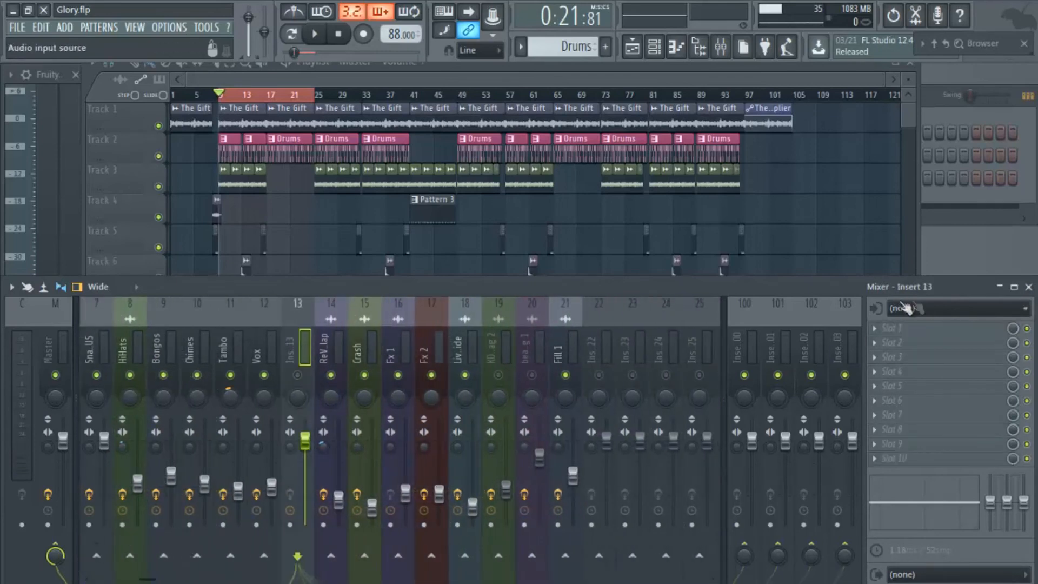
pyautogui.click(877, 332)
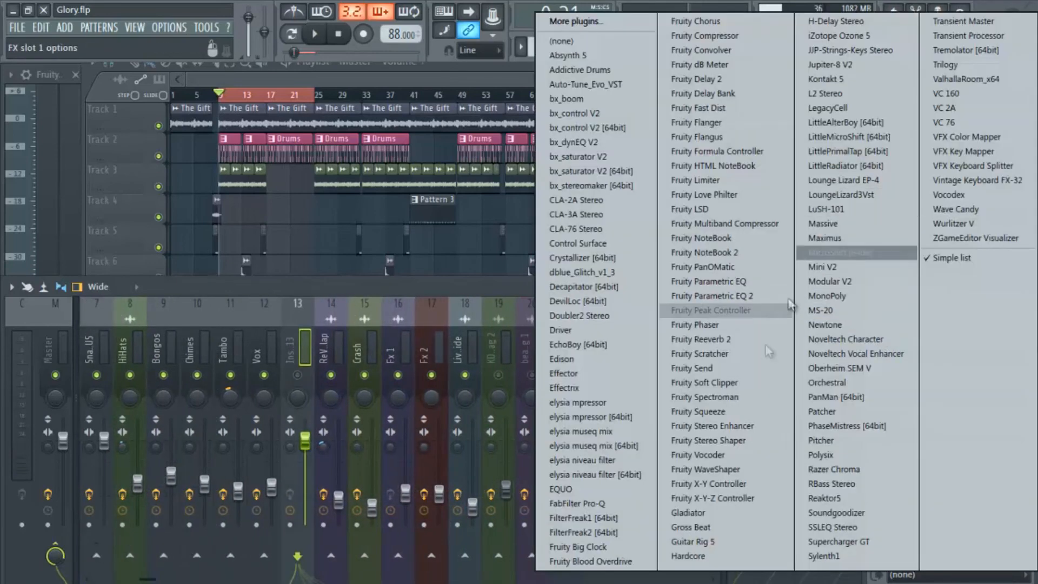
pyautogui.click(577, 504)
pyautogui.moveTo(494, 162); pyautogui.dragTo(646, 148)
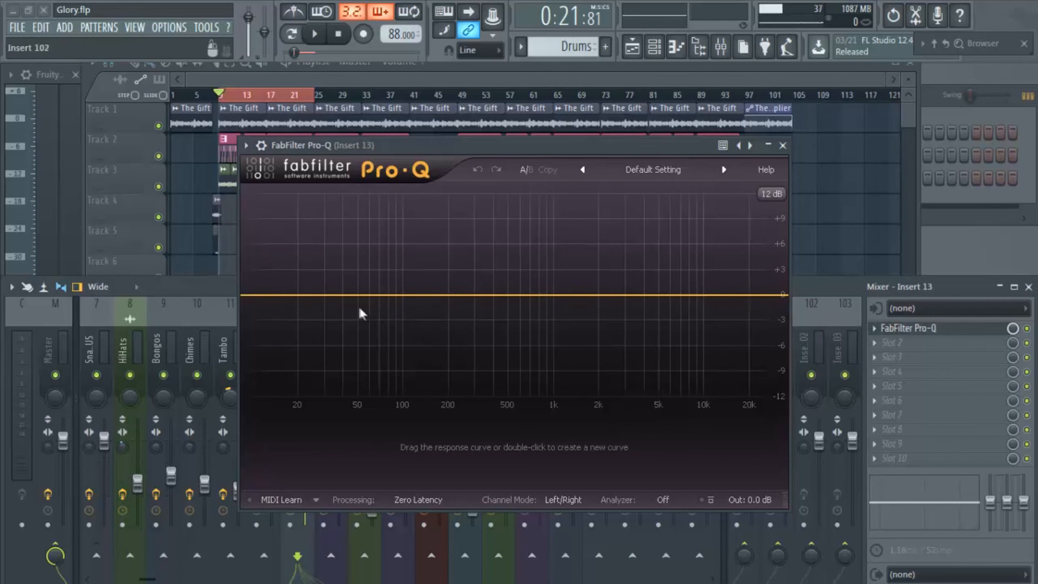
pyautogui.hotkey('ctrl', 'e')
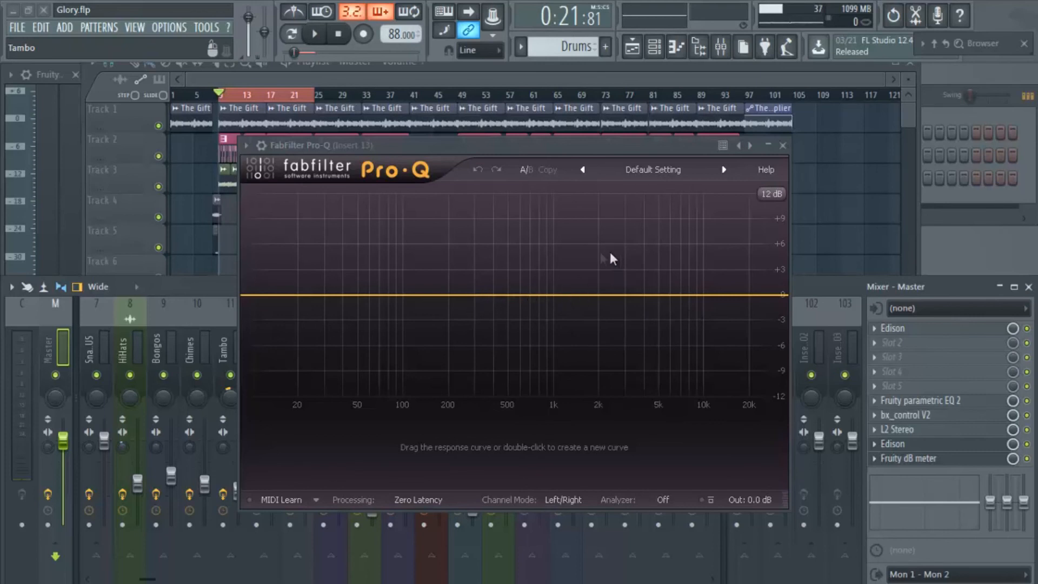
pyautogui.click(783, 145)
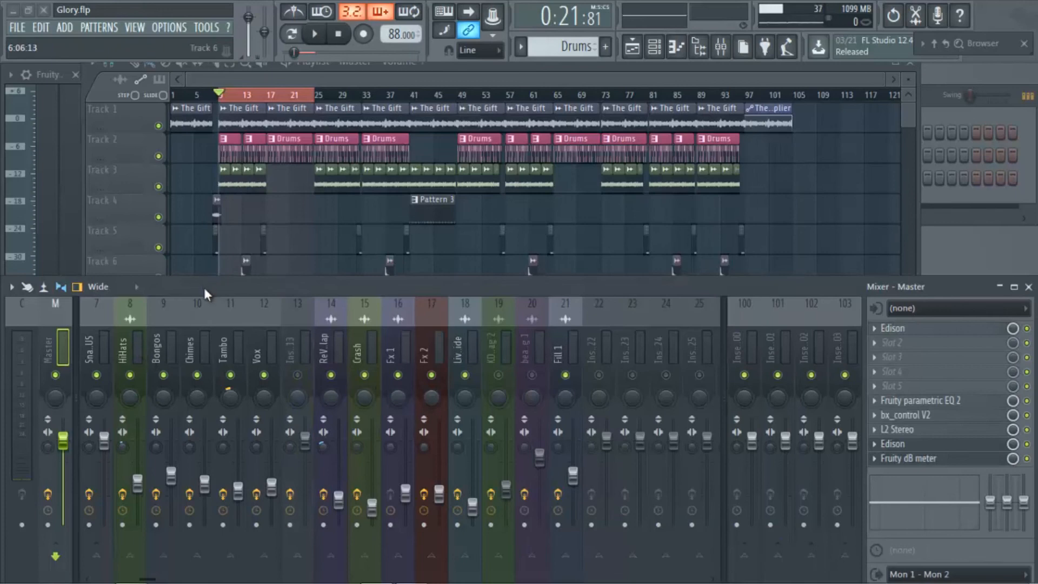
# Step: Open the FabFilter Pro-Q on the Sample mixer track and reposition its window over the mixer
pyautogui.hscroll(-6, 191, 351)
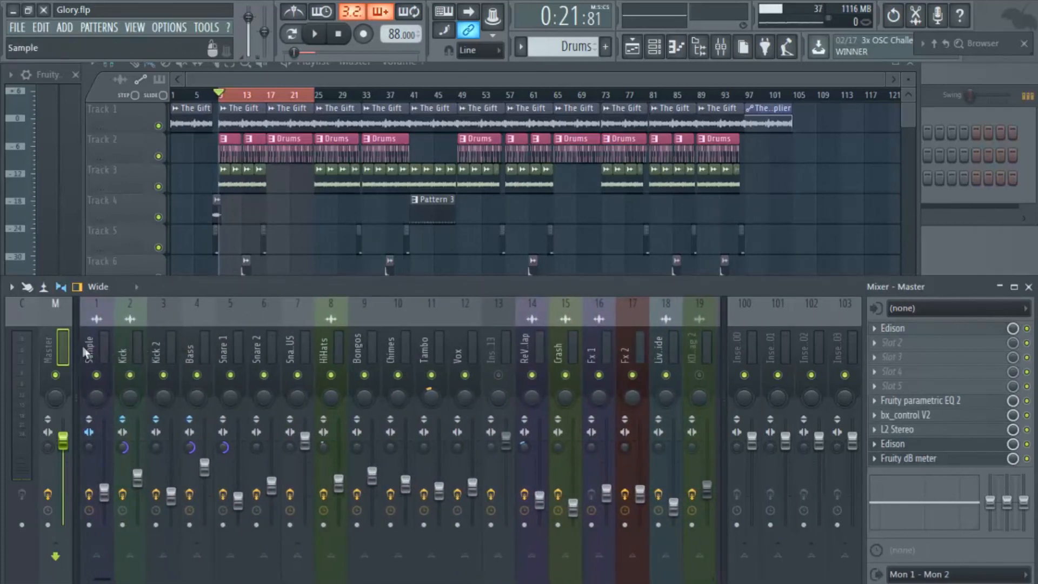
pyautogui.click(88, 349)
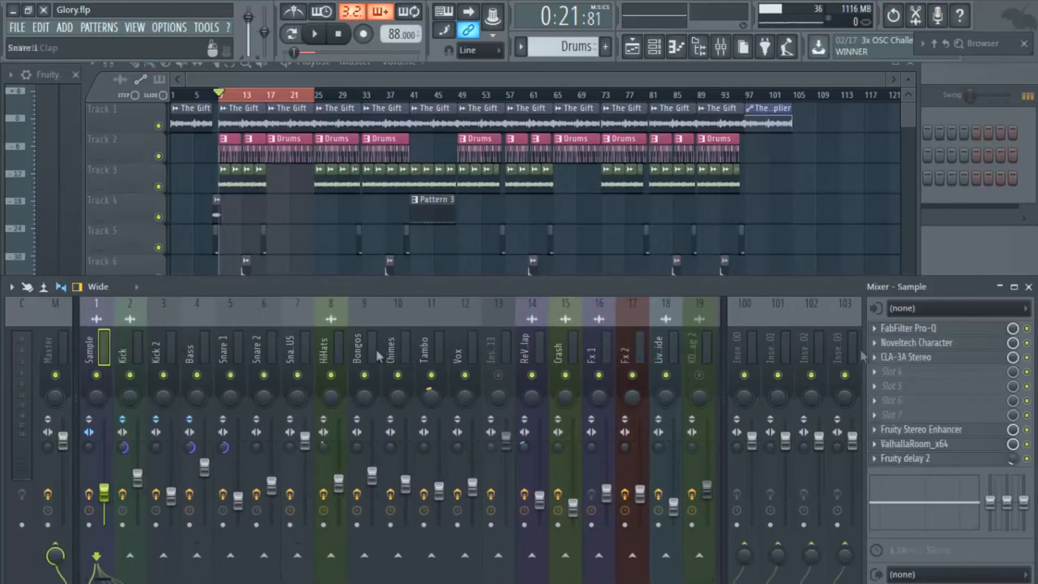
pyautogui.click(919, 331)
pyautogui.moveTo(393, 200); pyautogui.dragTo(546, 196)
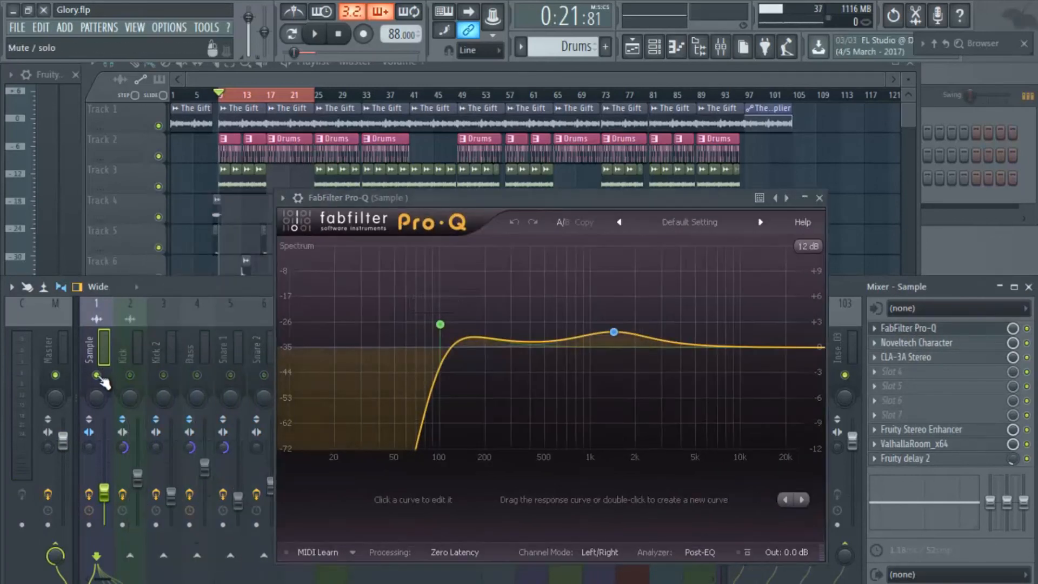
pyautogui.press('space')
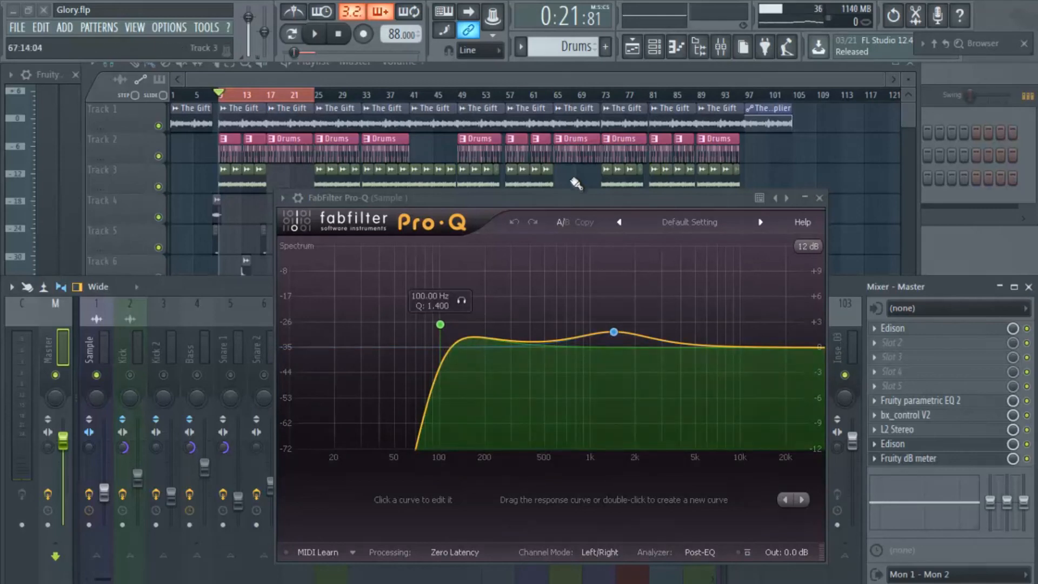
pyautogui.moveTo(576, 200); pyautogui.dragTo(550, 227)
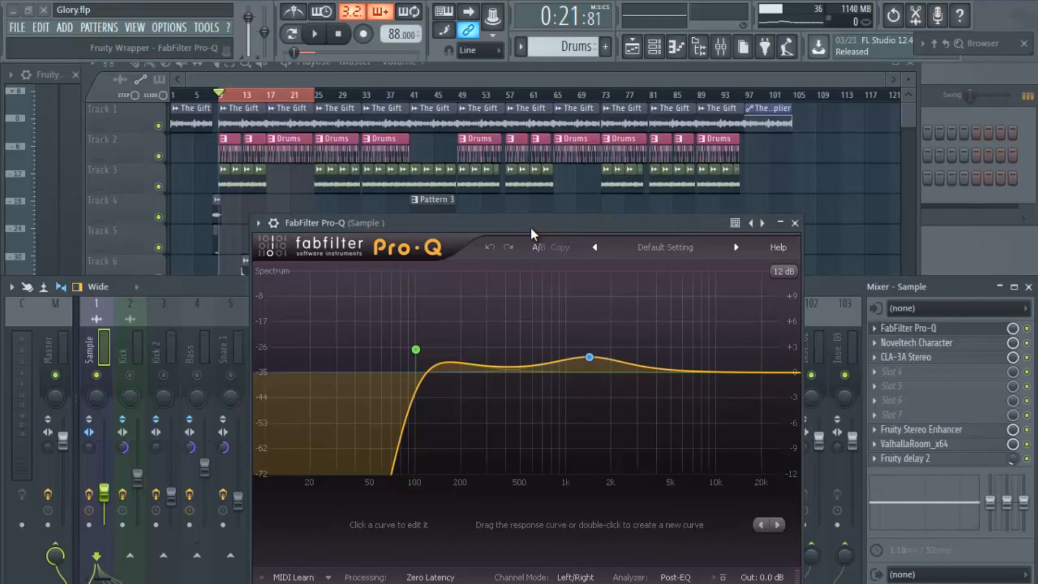
pyautogui.moveTo(531, 227); pyautogui.dragTo(543, 205)
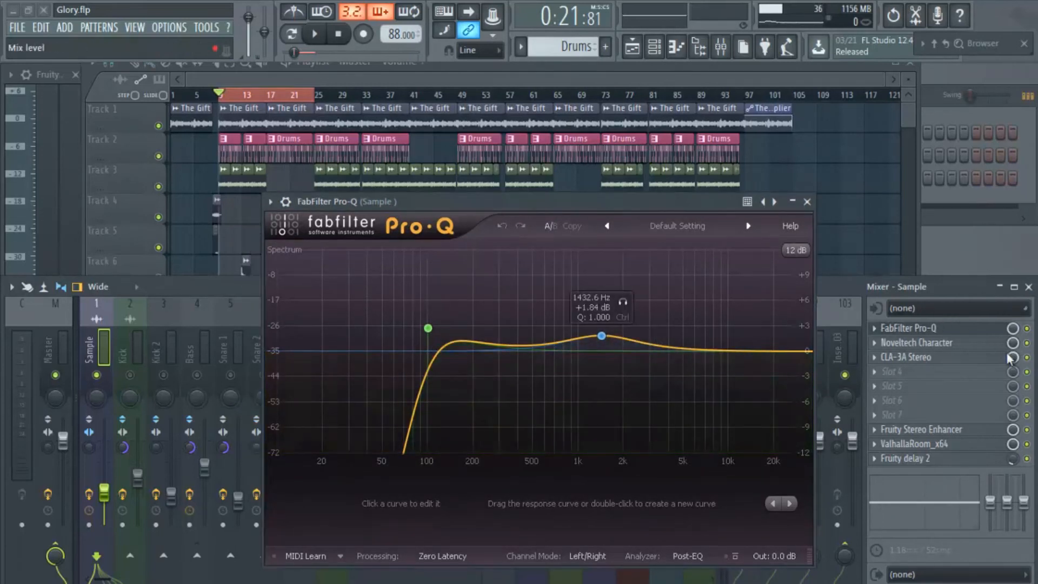
# Step: Bypass every effect on the Sample track except FabFilter Pro-Q while auditioning the song with and without the EQ
pyautogui.click(88, 493)
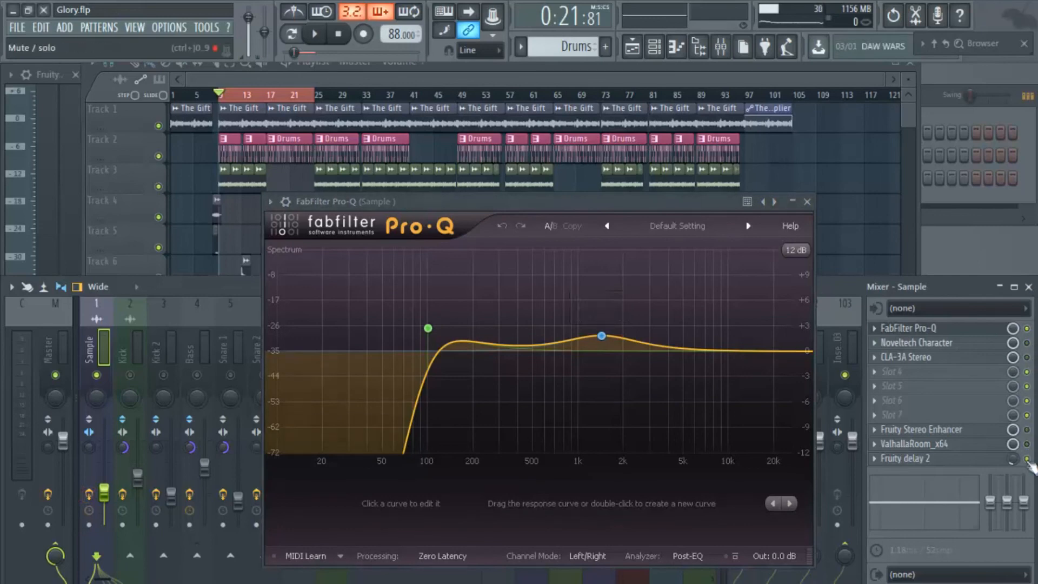
pyautogui.moveTo(623, 203); pyautogui.dragTo(658, 177)
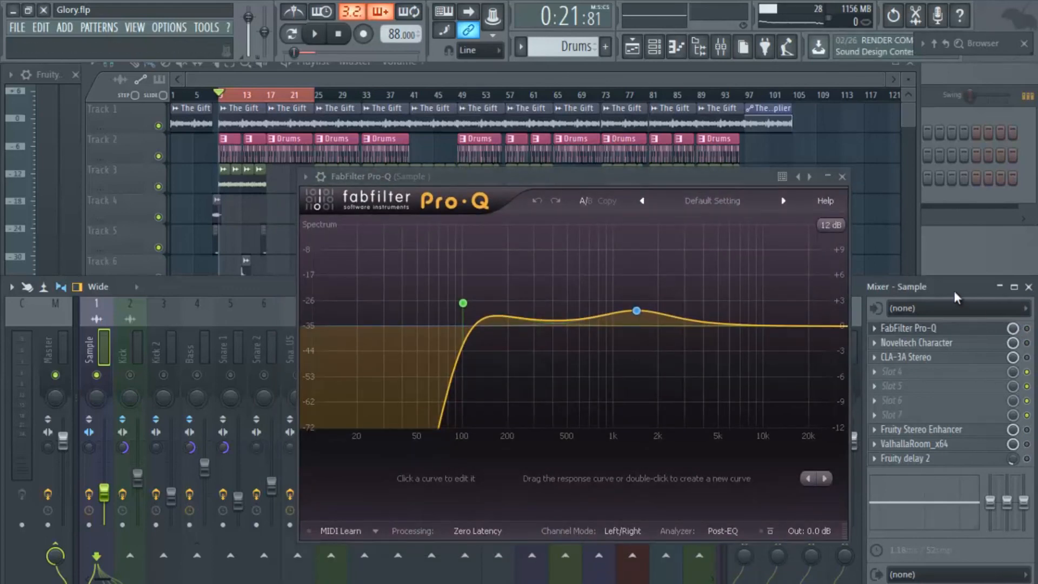
pyautogui.press('space')
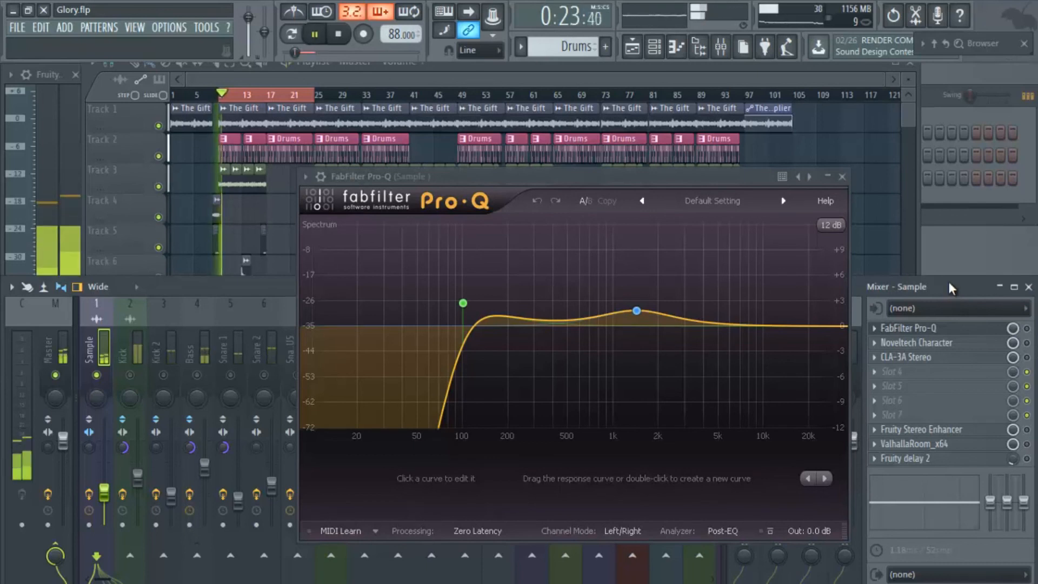
pyautogui.click(1027, 329)
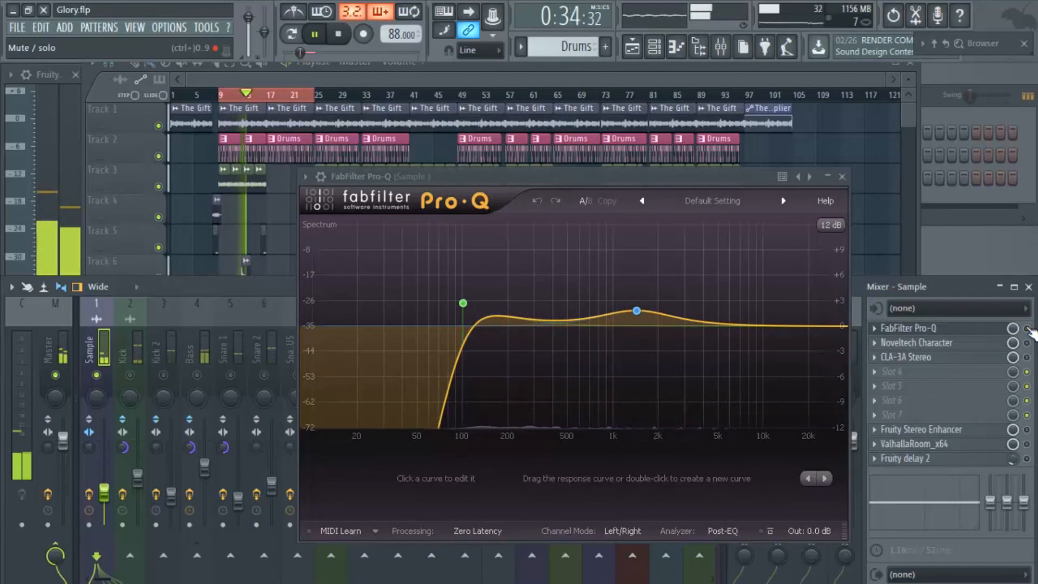
pyautogui.press('space')
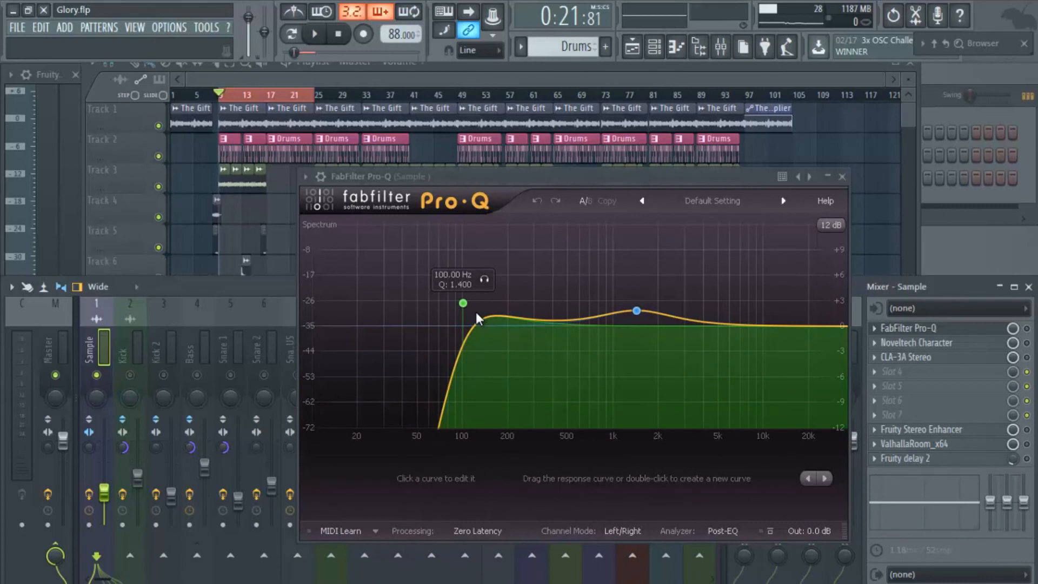
# Step: Reset the Sample track's FabFilter Pro-Q to a flat curve with the Default Setting preset
pyautogui.click(441, 427)
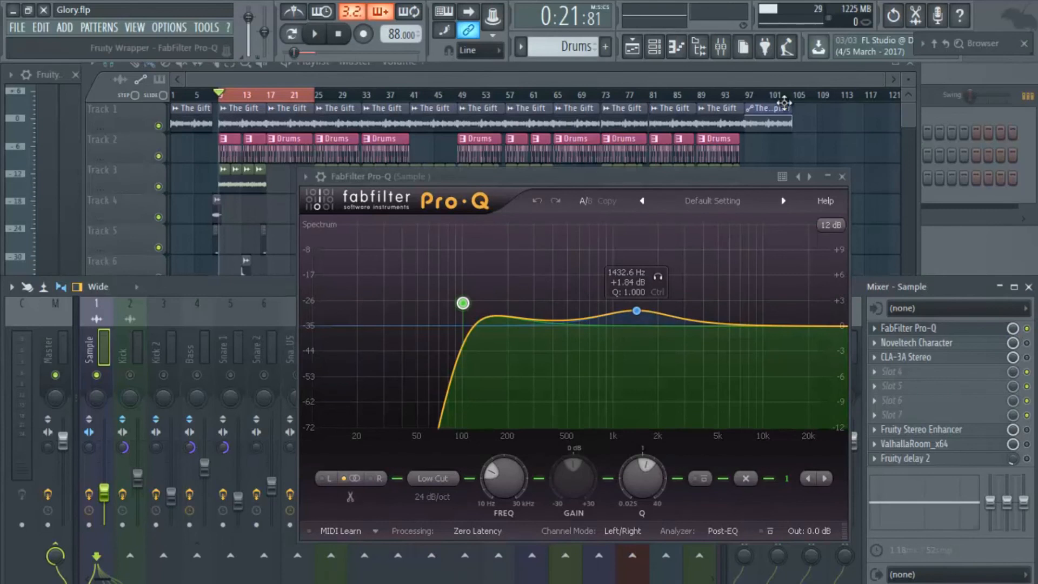
pyautogui.click(726, 199)
pyautogui.click(708, 253)
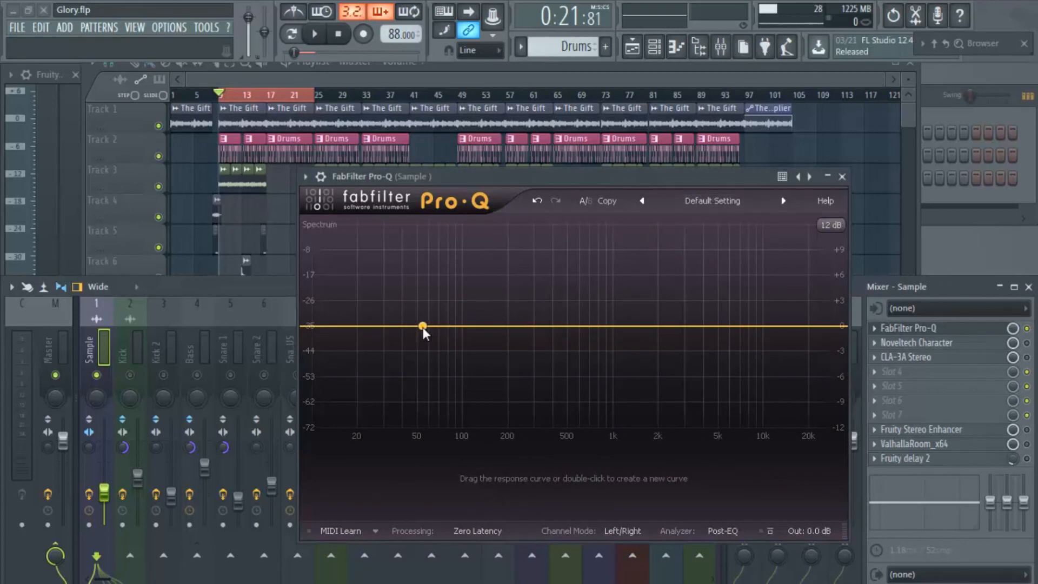
# Step: During playback, add a low-end EQ band on the Sample track, shape it as Low Cut and move it to 10 Hz
pyautogui.press('space')
pyautogui.doubleClick(397, 325)
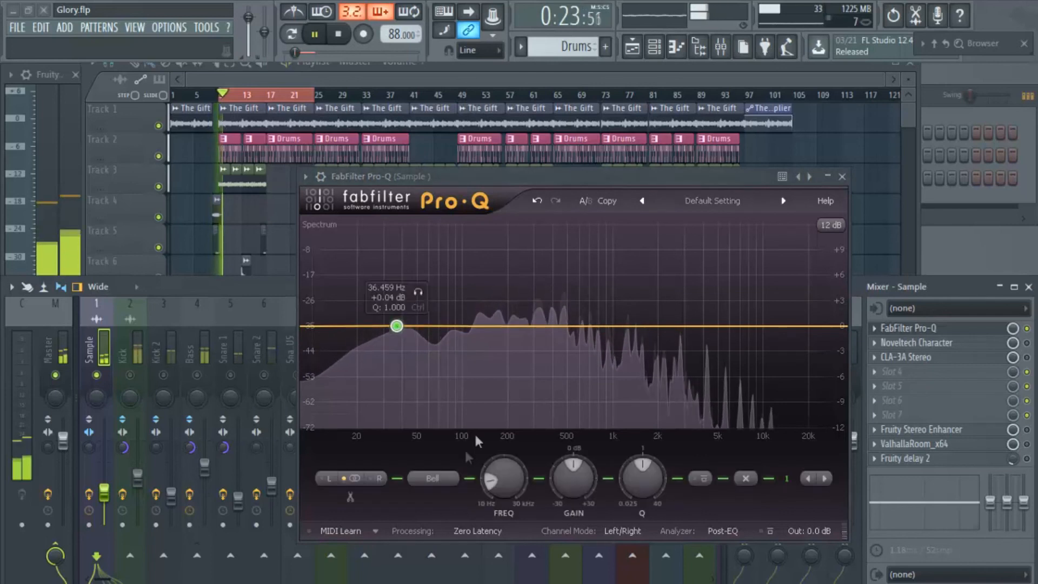
pyautogui.click(427, 469)
pyautogui.click(449, 426)
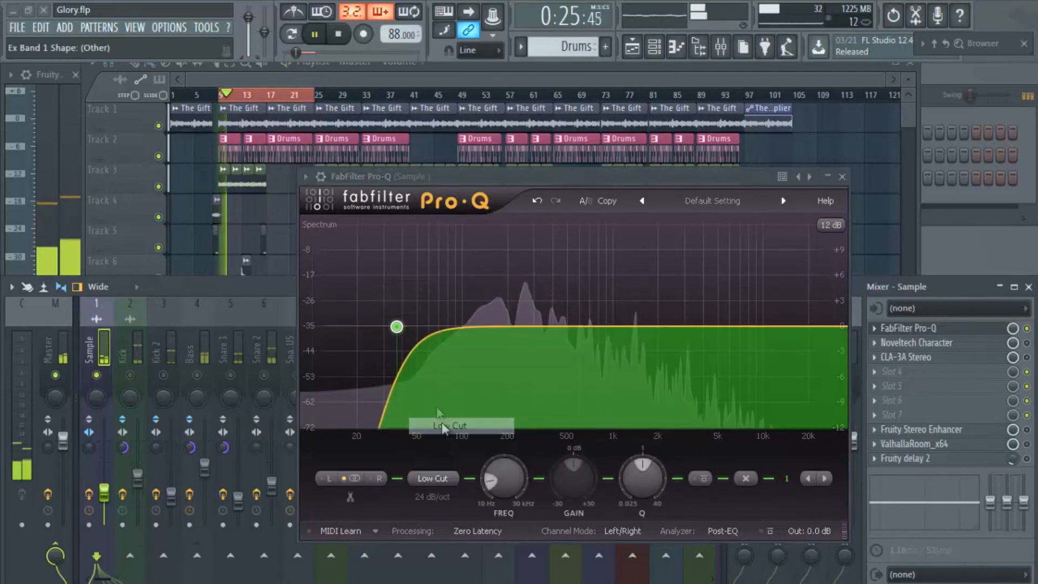
pyautogui.moveTo(397, 326); pyautogui.dragTo(275, 320)
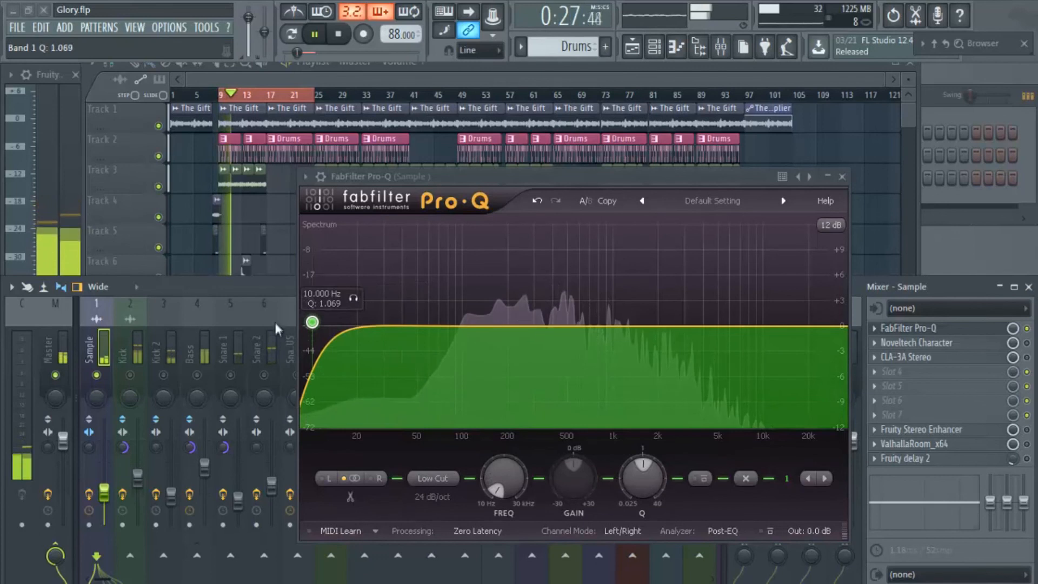
pyautogui.click(275, 323)
pyautogui.moveTo(312, 328); pyautogui.dragTo(312, 324)
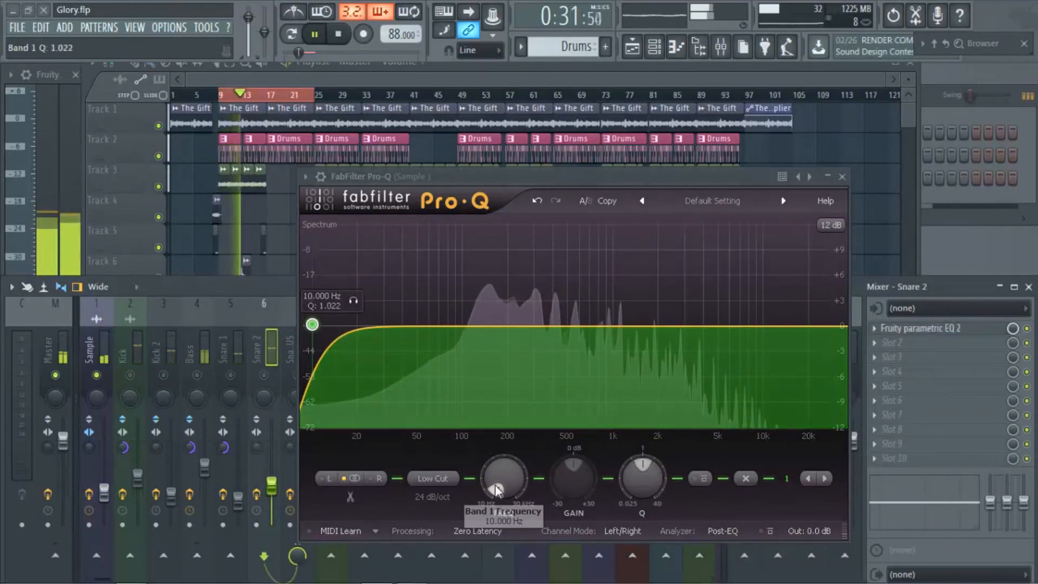
# Step: Sweep the low-cut frequency between about 85 and 188 Hz during playback, then stop and settle it at about 100 Hz
pyautogui.moveTo(495, 486); pyautogui.dragTo(495, 471)
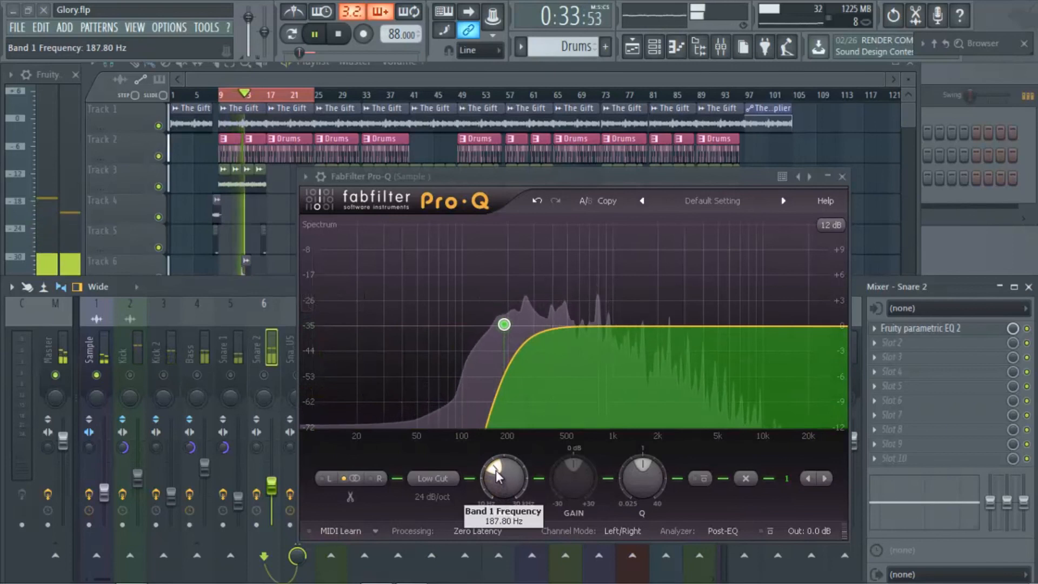
pyautogui.moveTo(496, 471)
pyautogui.mouseDown()
pyautogui.moveTo(499, 502)
pyautogui.moveTo(499, 480)
pyautogui.mouseUp()
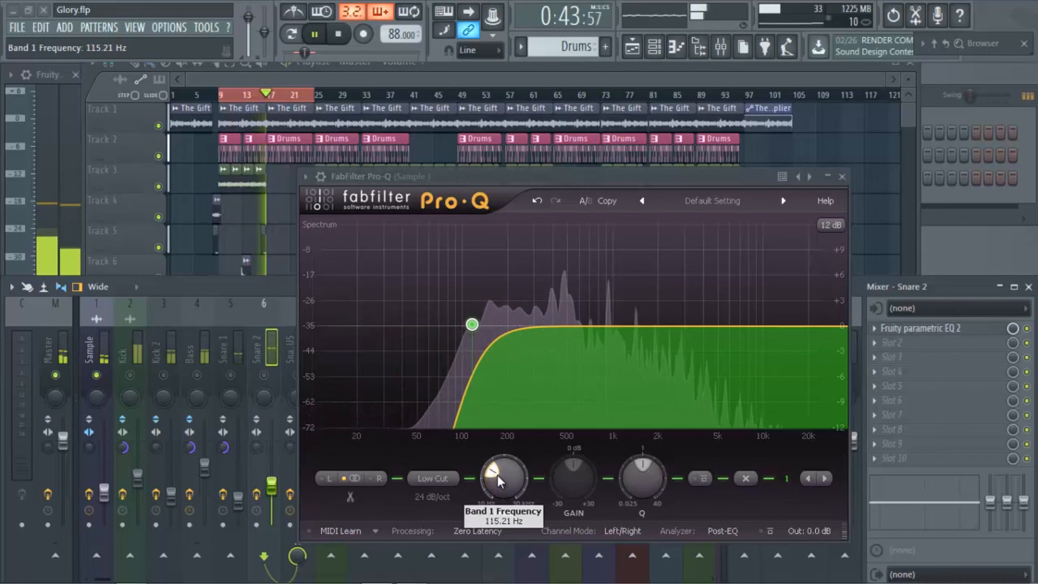
pyautogui.moveTo(497, 475); pyautogui.dragTo(498, 477)
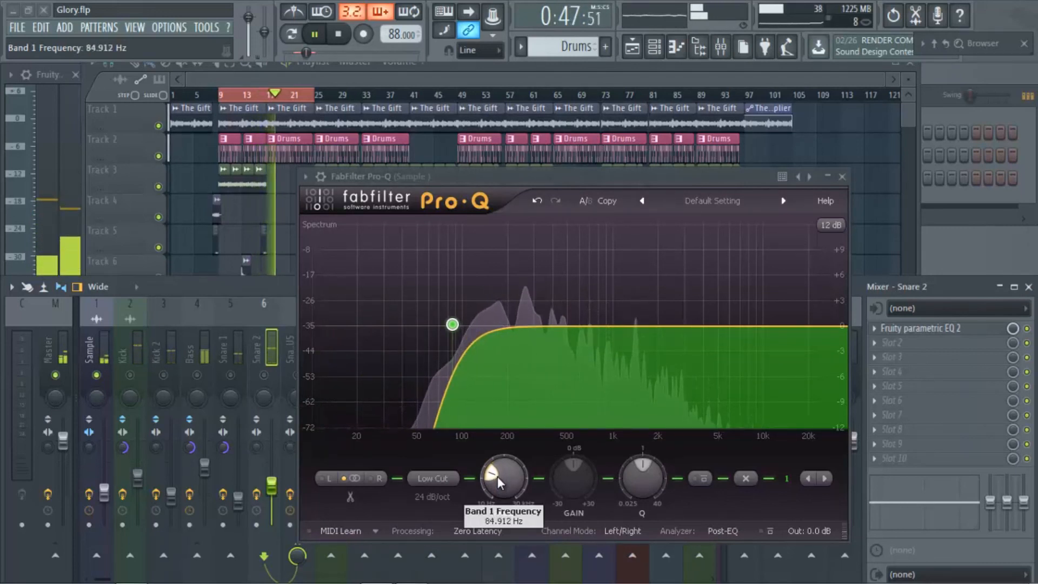
pyautogui.moveTo(497, 476); pyautogui.dragTo(497, 475)
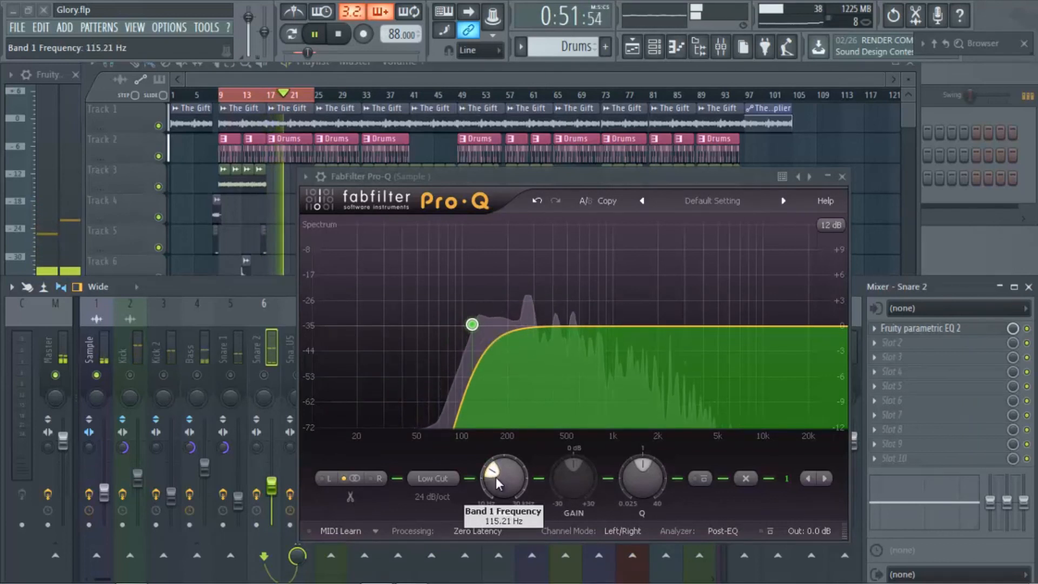
pyautogui.press('space')
pyautogui.moveTo(509, 484); pyautogui.dragTo(513, 529)
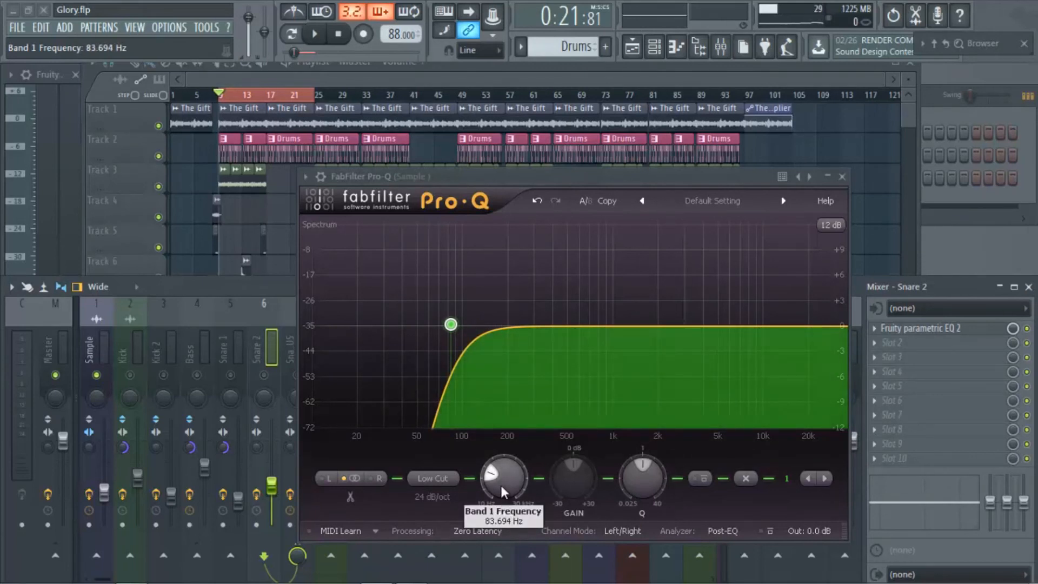
pyautogui.scroll(3, 502, 488)
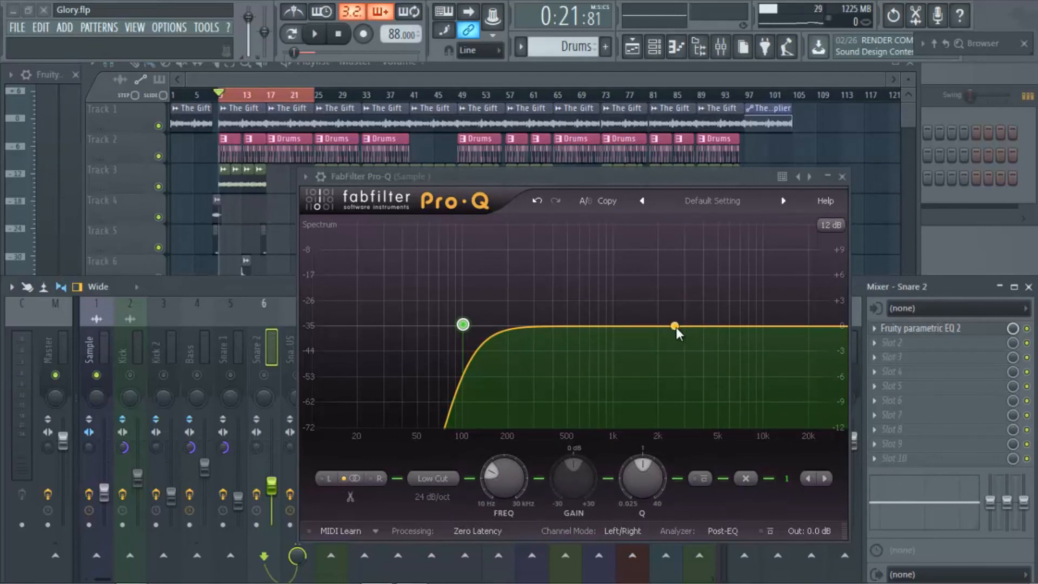
# Step: Add a bell band to the Sample's EQ and, during playback, set it to about 1096 Hz with a +2.83 dB boost
pyautogui.moveTo(660, 325); pyautogui.dragTo(639, 327)
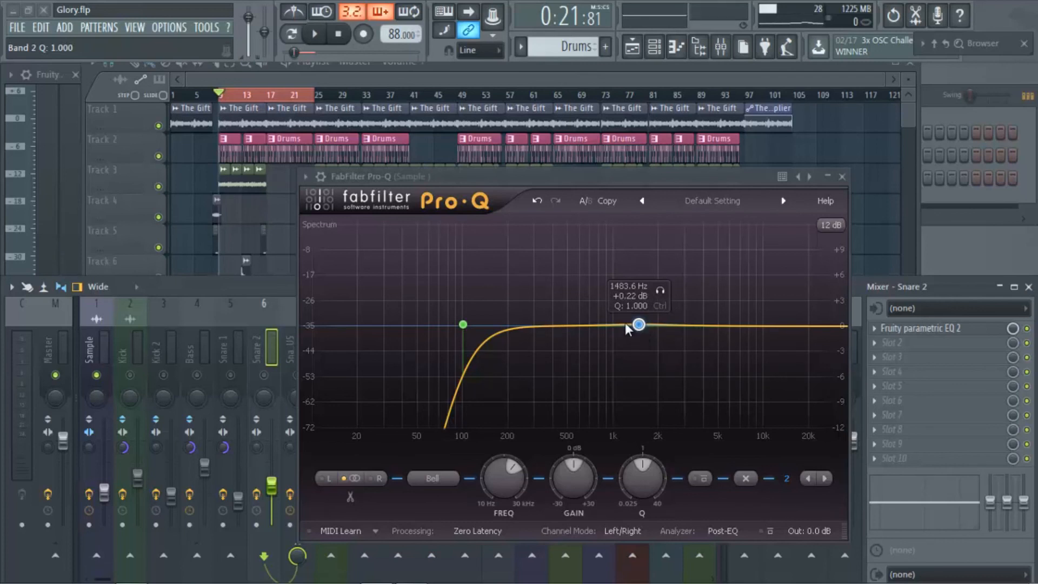
pyautogui.click(679, 181)
pyautogui.press('space')
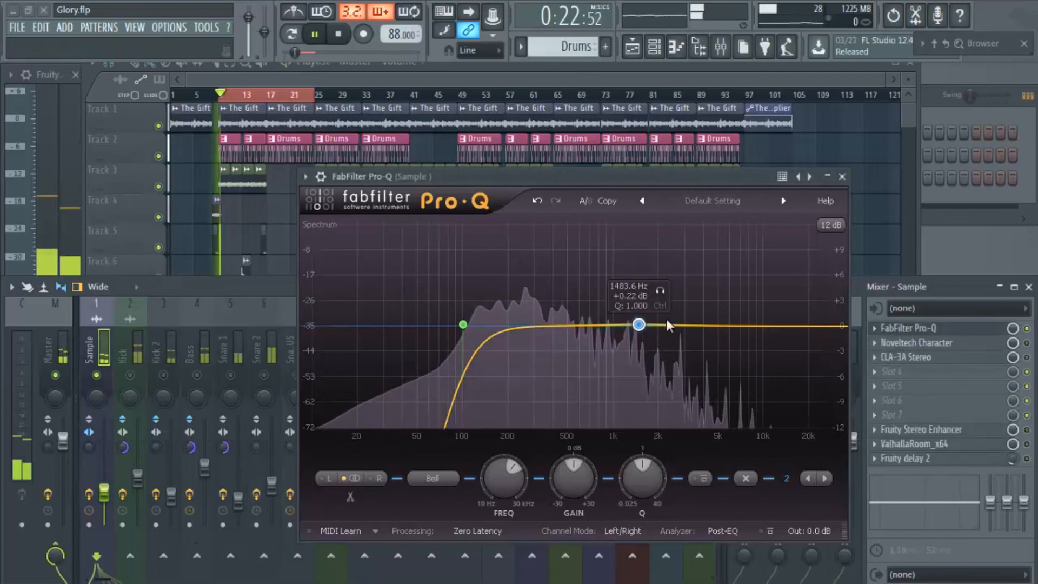
pyautogui.moveTo(639, 324); pyautogui.dragTo(620, 305)
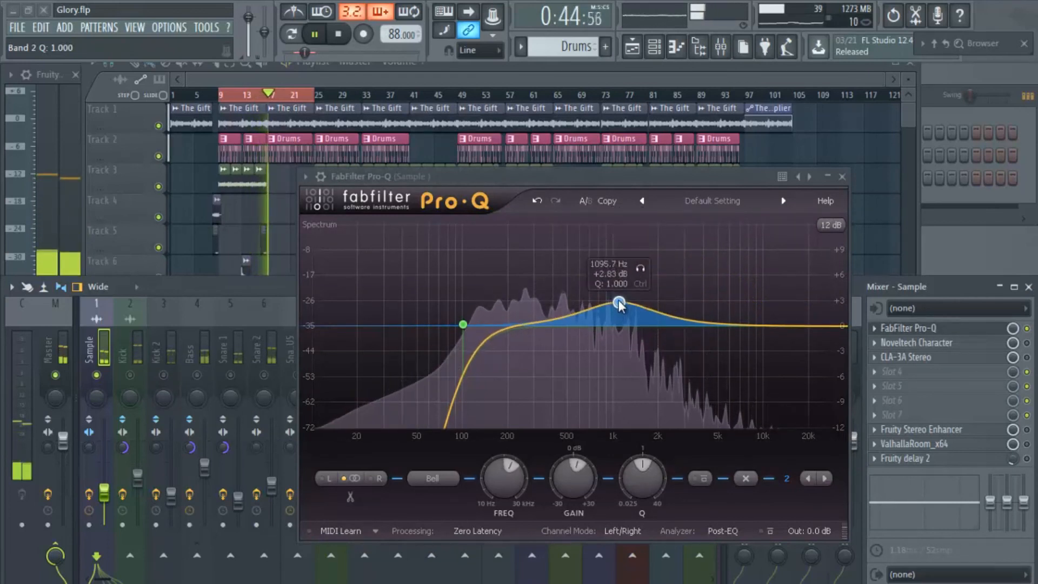
# Step: Disable and re-enable the bell band for comparison, and move it to about 3900 Hz with a +2.56 dB boost
pyautogui.rightClick(619, 303)
pyautogui.click(595, 310)
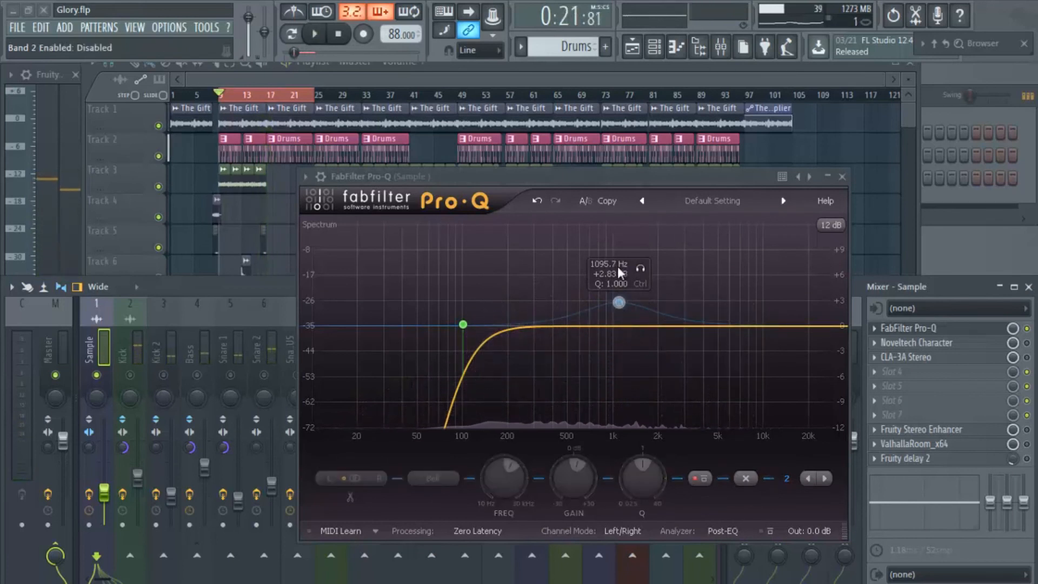
pyautogui.rightClick(619, 303)
pyautogui.click(641, 314)
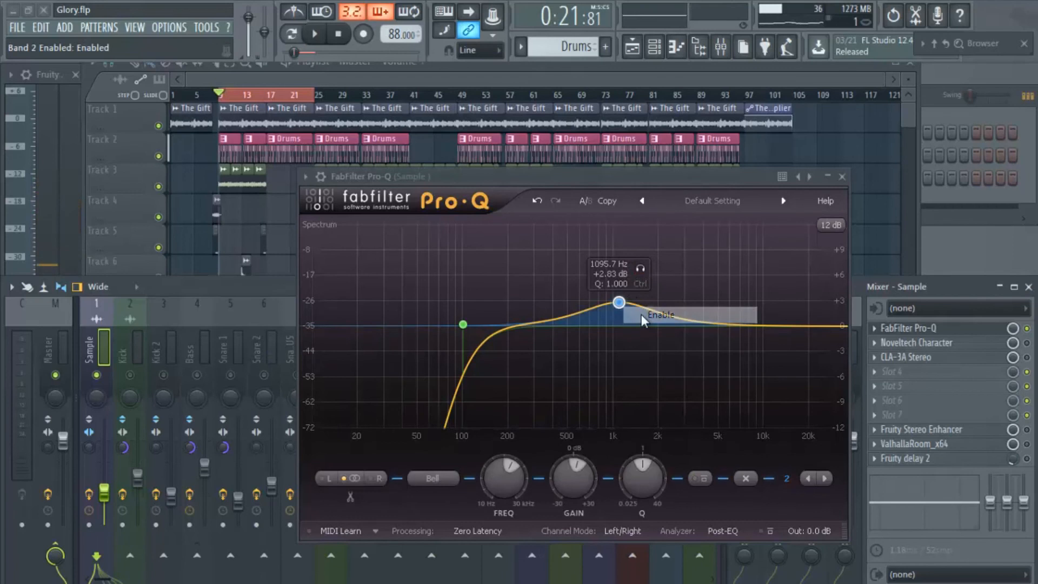
pyautogui.moveTo(619, 303); pyautogui.dragTo(702, 306)
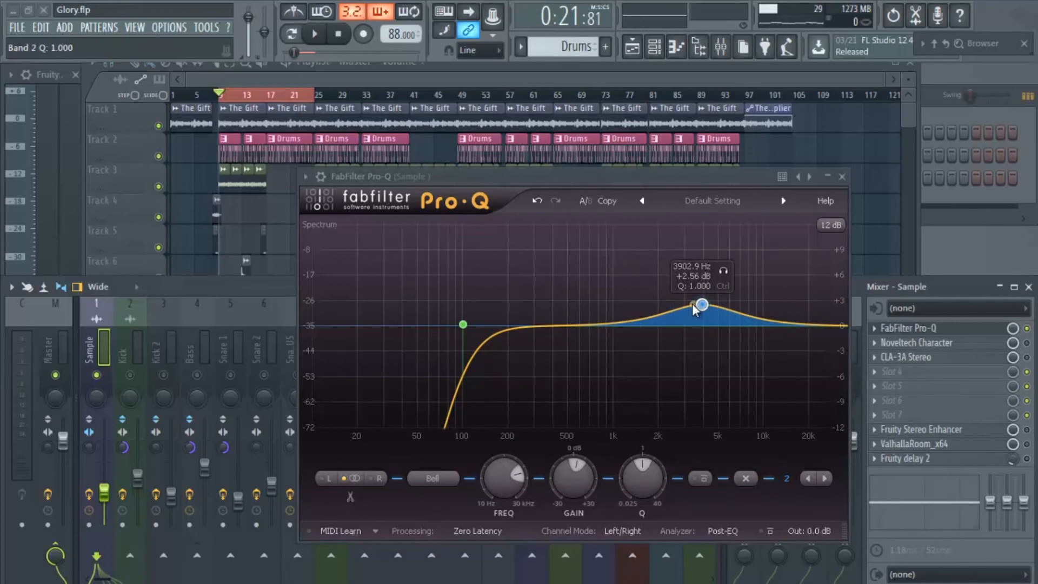
# Step: Move the Sample EQ's bell band to about 1400 Hz with a +3.10 dB boost, and close that EQ window
pyautogui.moveTo(702, 306); pyautogui.dragTo(654, 315)
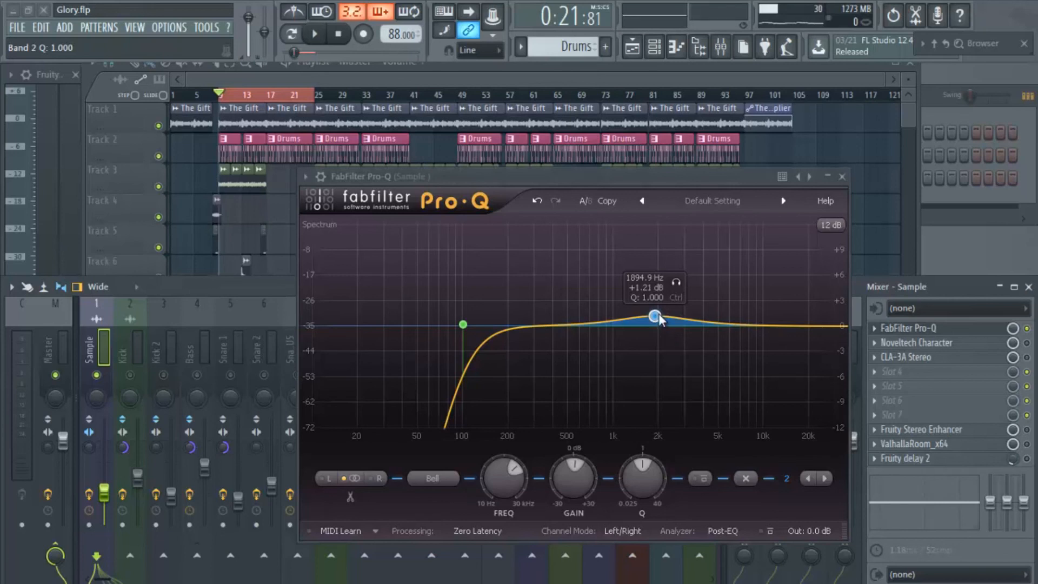
pyautogui.moveTo(655, 318); pyautogui.dragTo(635, 304)
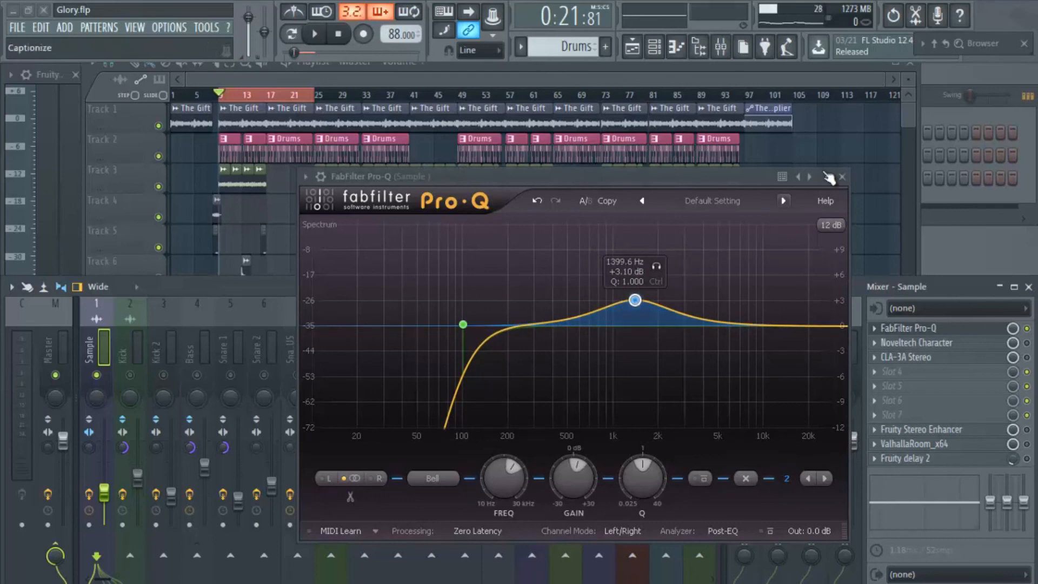
pyautogui.click(842, 176)
# Step: Open FabFilter Pro-Q on the Kick track and reposition its window so the first mixer tracks stay accessible
pyautogui.click(135, 339)
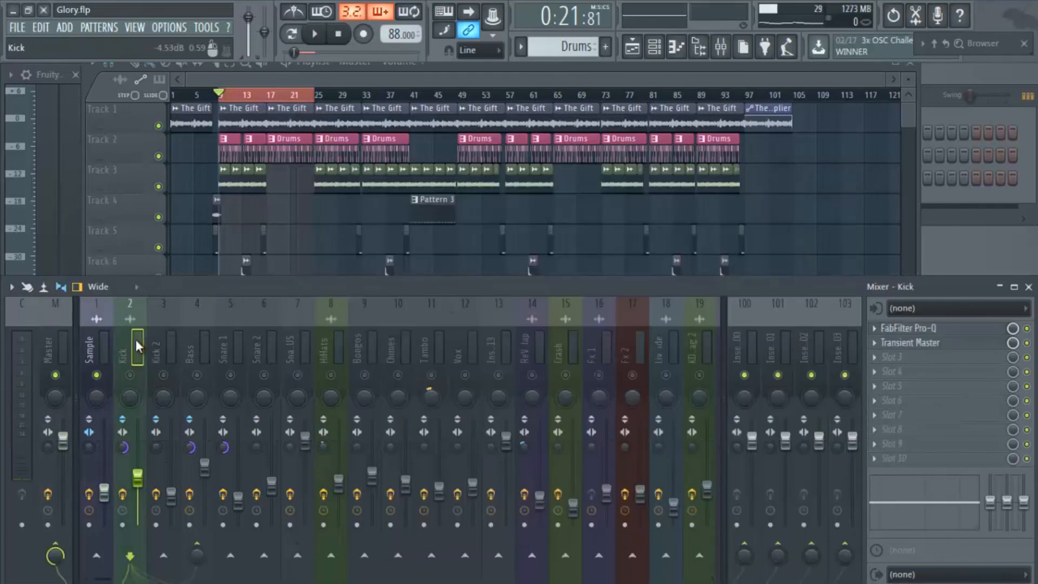
pyautogui.click(914, 328)
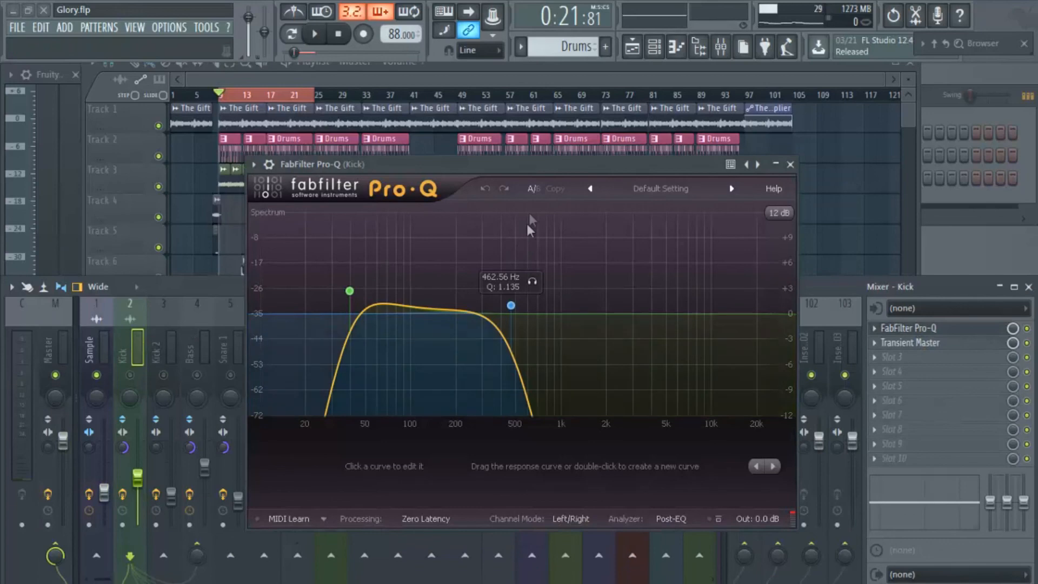
pyautogui.moveTo(546, 167); pyautogui.dragTo(625, 159)
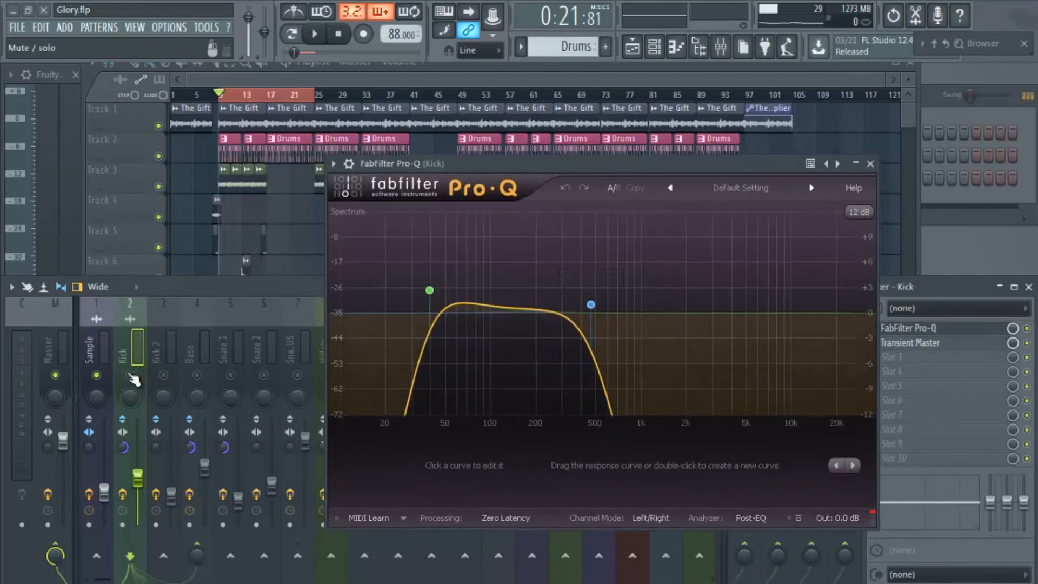
pyautogui.moveTo(717, 162); pyautogui.dragTo(691, 156)
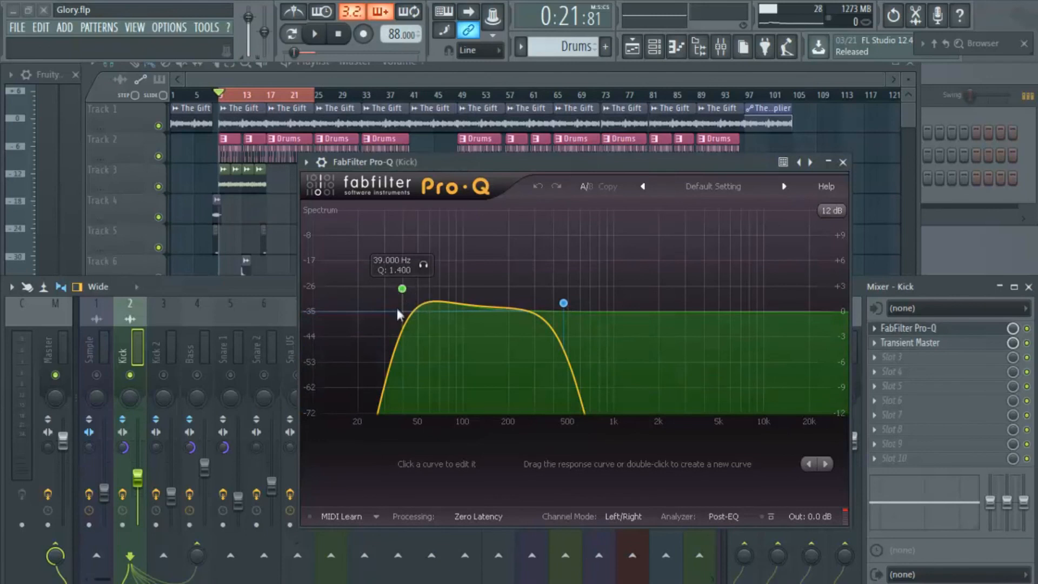
# Step: Unmute the Sample track alongside the Kick and select the Sample in the mixer
pyautogui.click(97, 375)
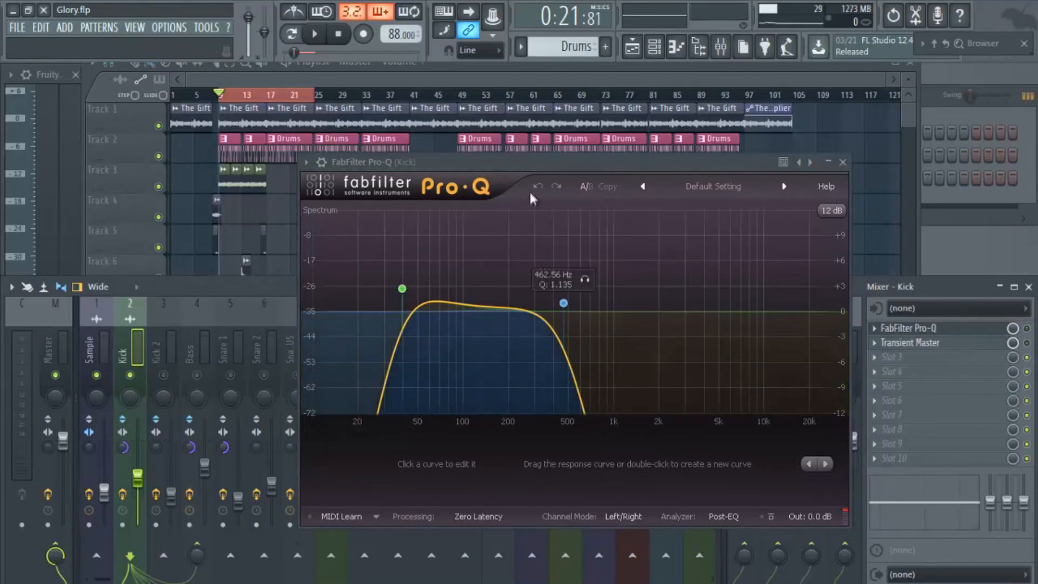
pyautogui.scroll(-2, 81, 354)
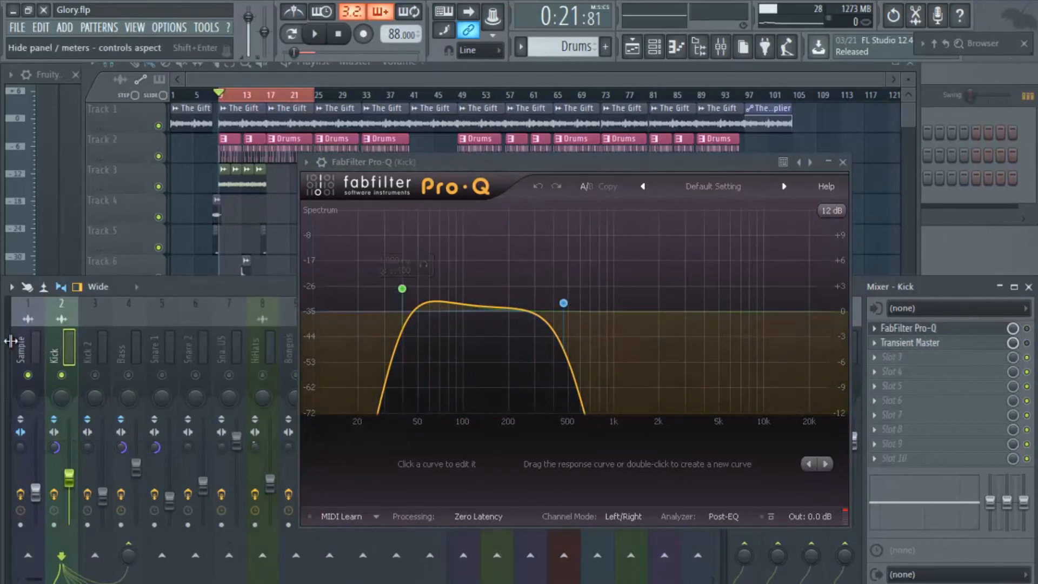
pyautogui.scroll(2, 48, 340)
pyautogui.click(95, 334)
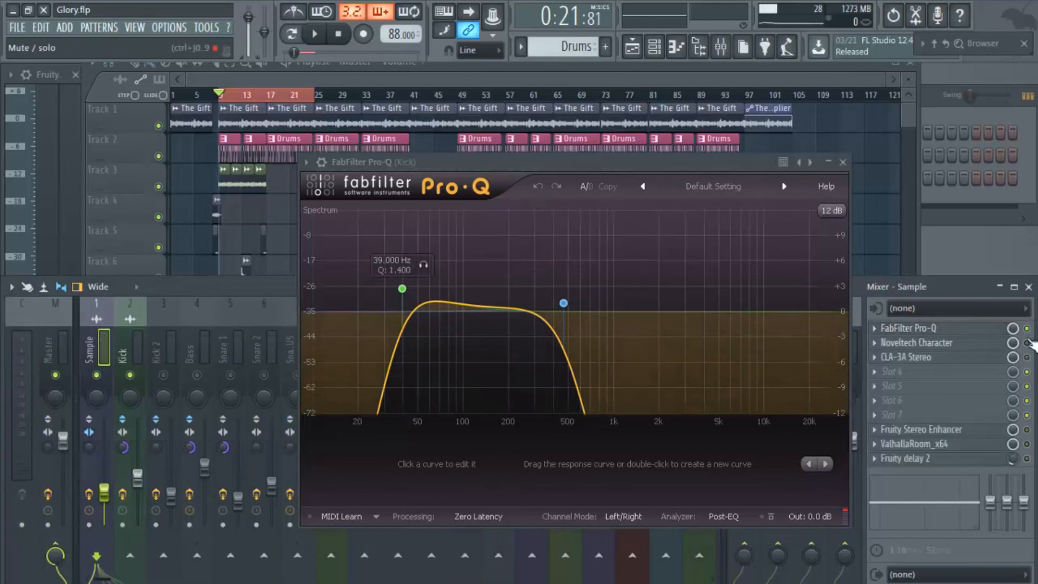
# Step: During playback, raise the Sample fader to about 57% (-10.6 dB) and raise the Kick fader slightly
pyautogui.press('space')
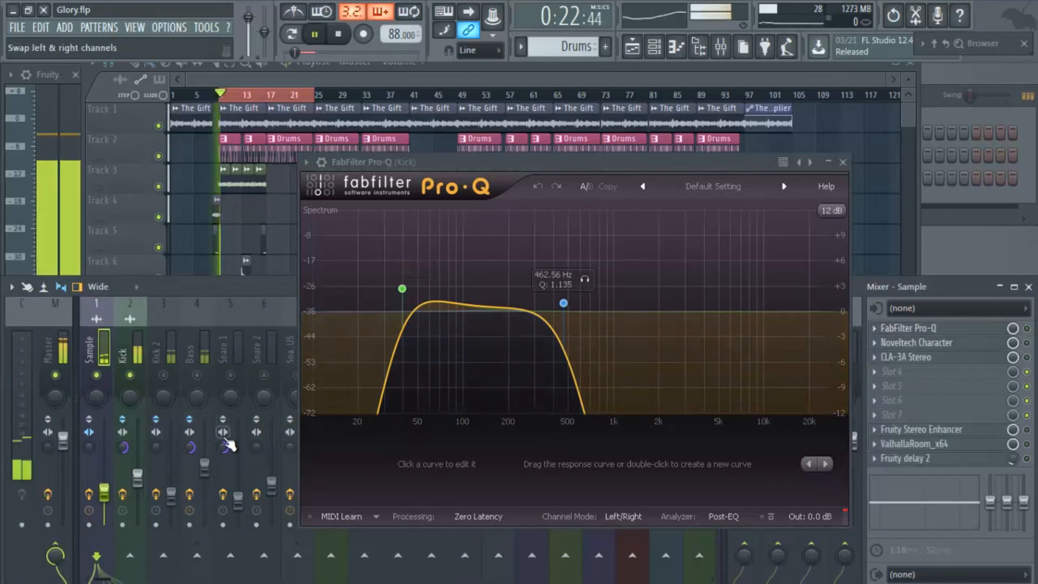
pyautogui.moveTo(107, 497); pyautogui.dragTo(107, 466)
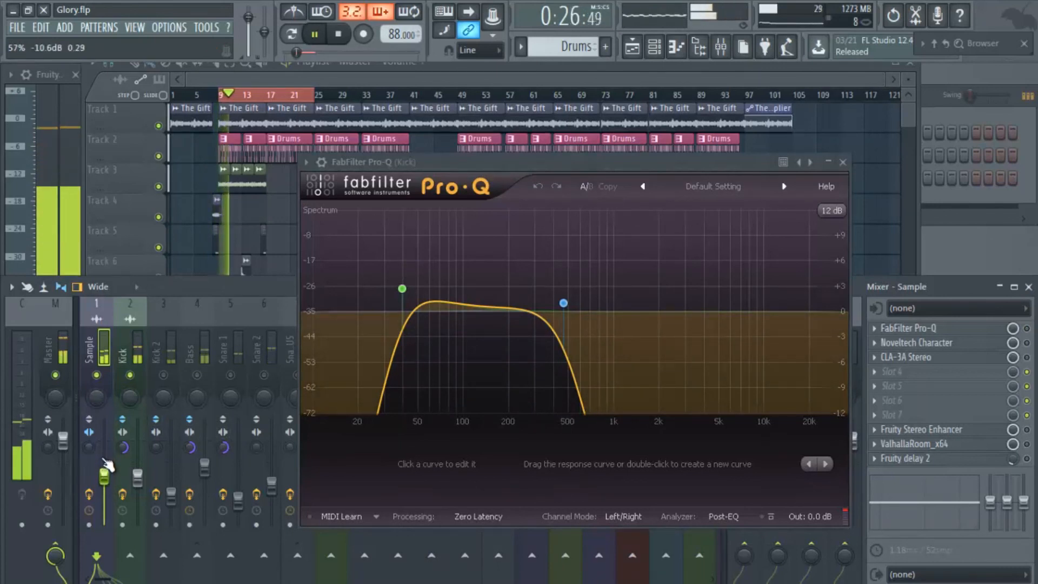
pyautogui.moveTo(145, 481); pyautogui.dragTo(146, 475)
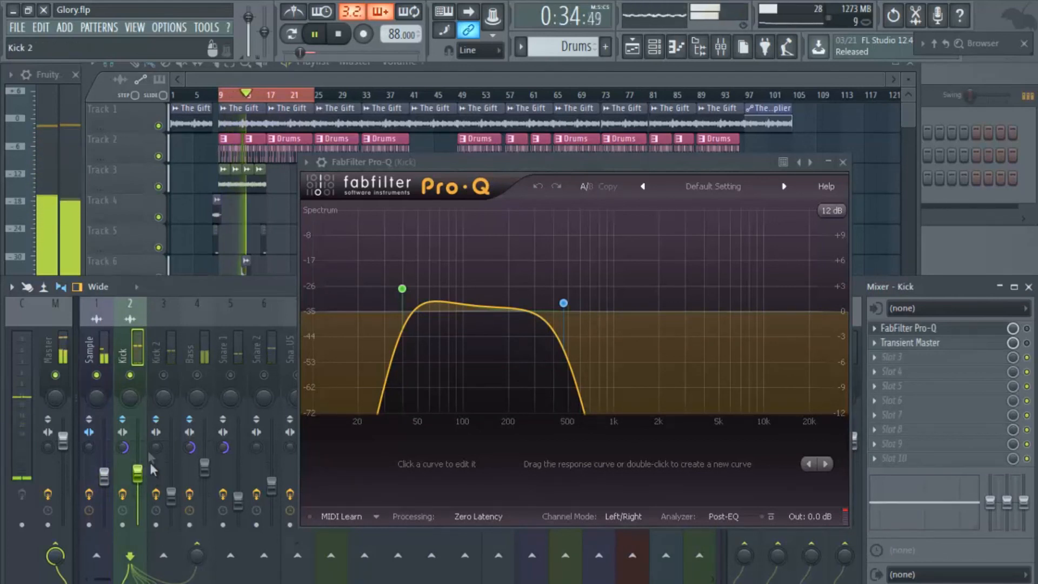
# Step: Compare the Sample and Kick tracks during playback by selecting them alternately, and stop playback with the Kick selected
pyautogui.click(105, 361)
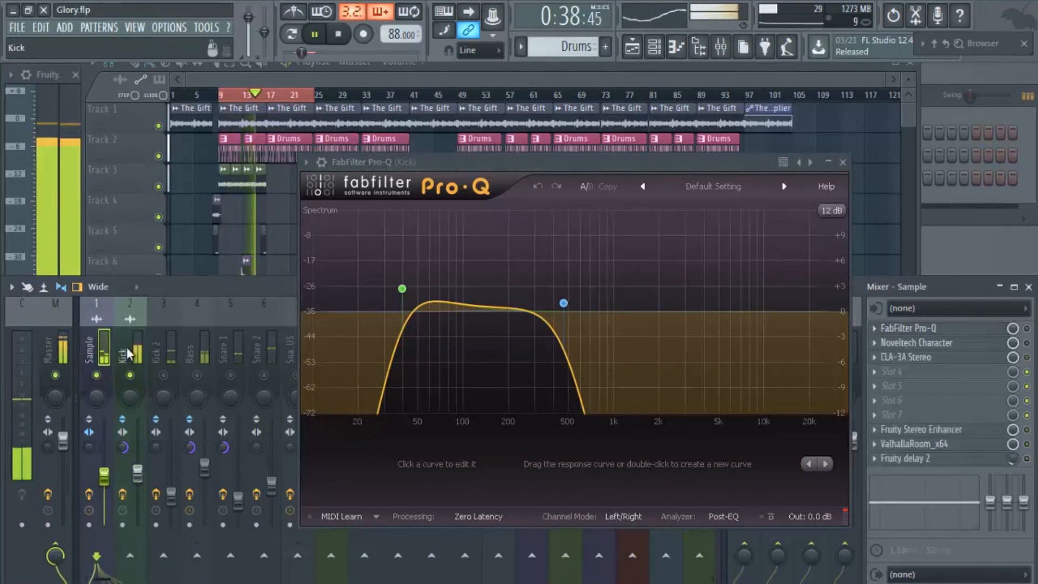
pyautogui.click(130, 355)
pyautogui.click(107, 355)
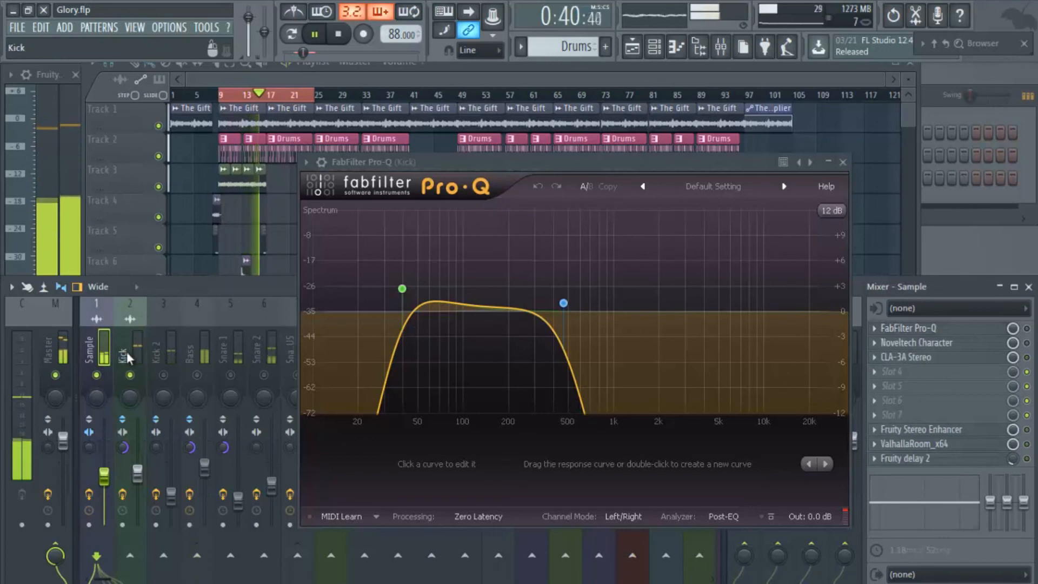
pyautogui.click(128, 358)
pyautogui.press('space')
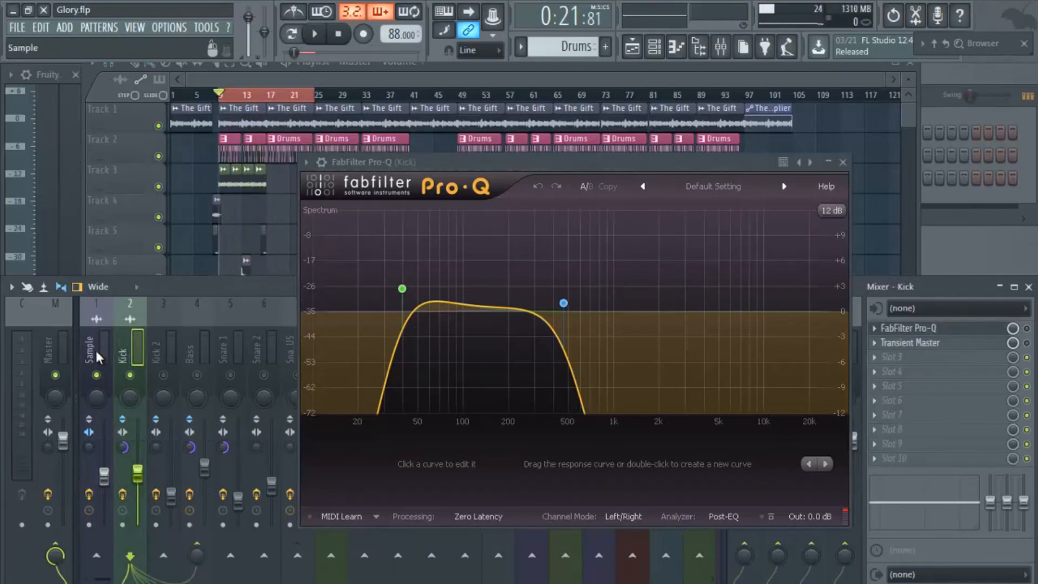
# Step: Audition the Kick on its own with its FabFilter Pro-Q bypassed and re-enabled, and stop playback
pyautogui.click(103, 348)
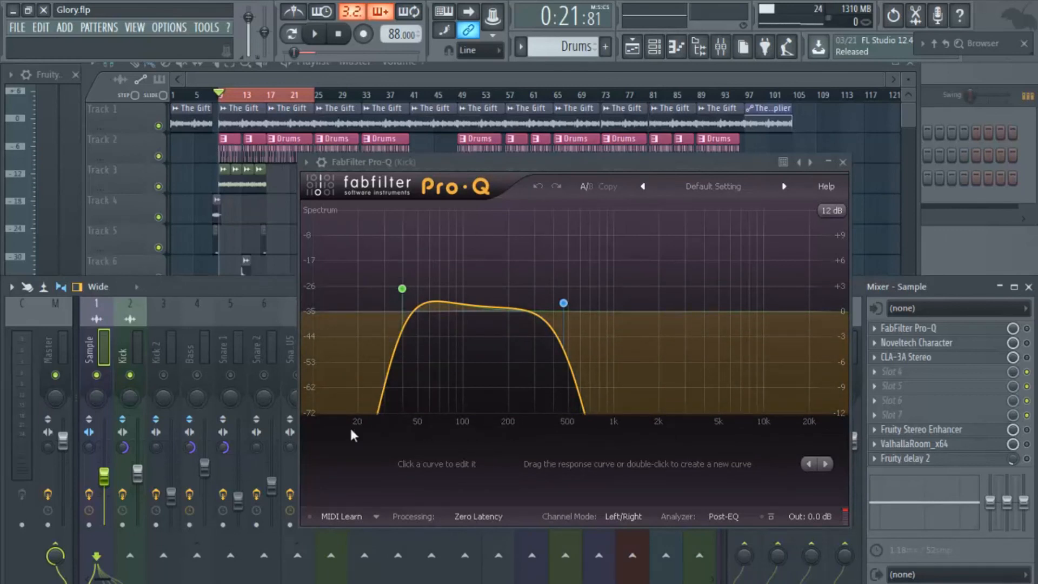
pyautogui.click(121, 342)
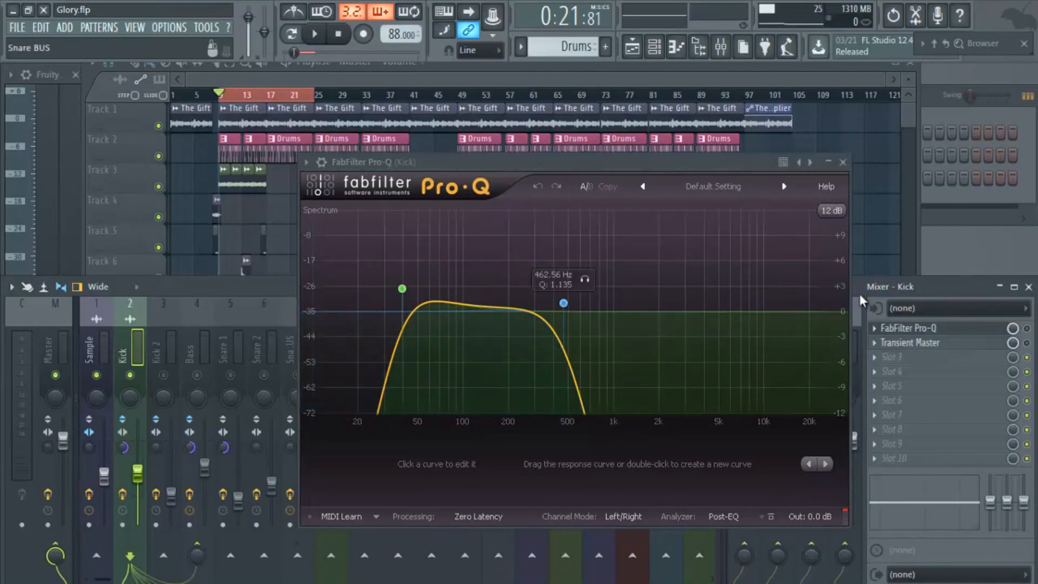
pyautogui.click(97, 354)
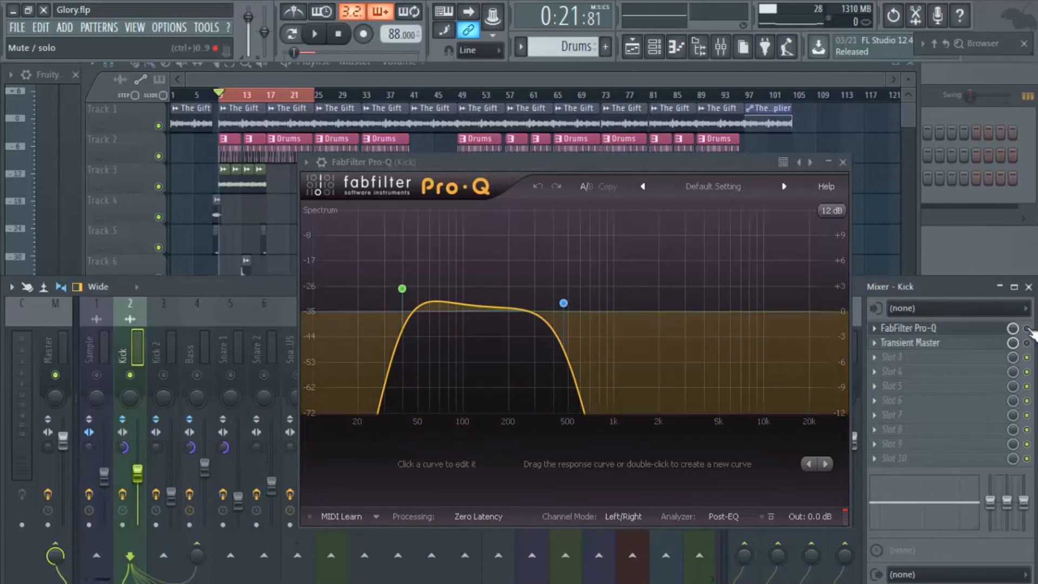
pyautogui.press('space')
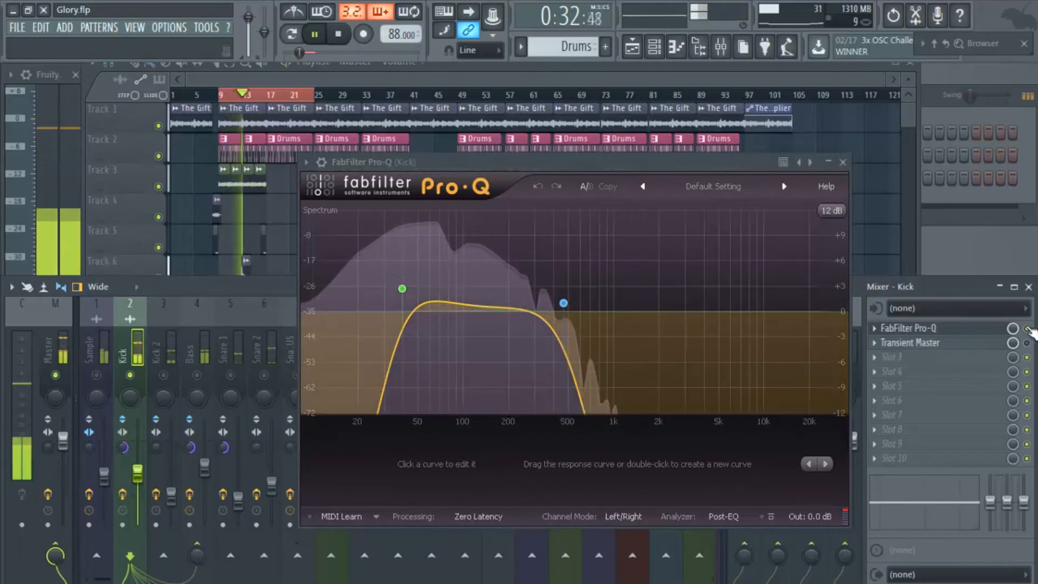
pyautogui.press('space')
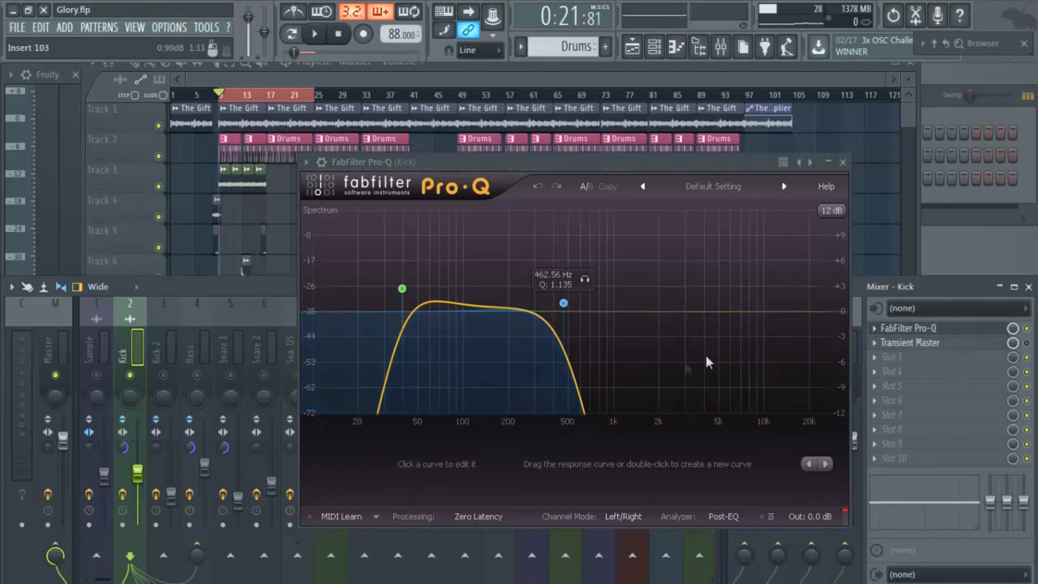
# Step: Switch the Kick EQ's analyzer to Pre-EQ and back to Post-EQ
pyautogui.click(725, 517)
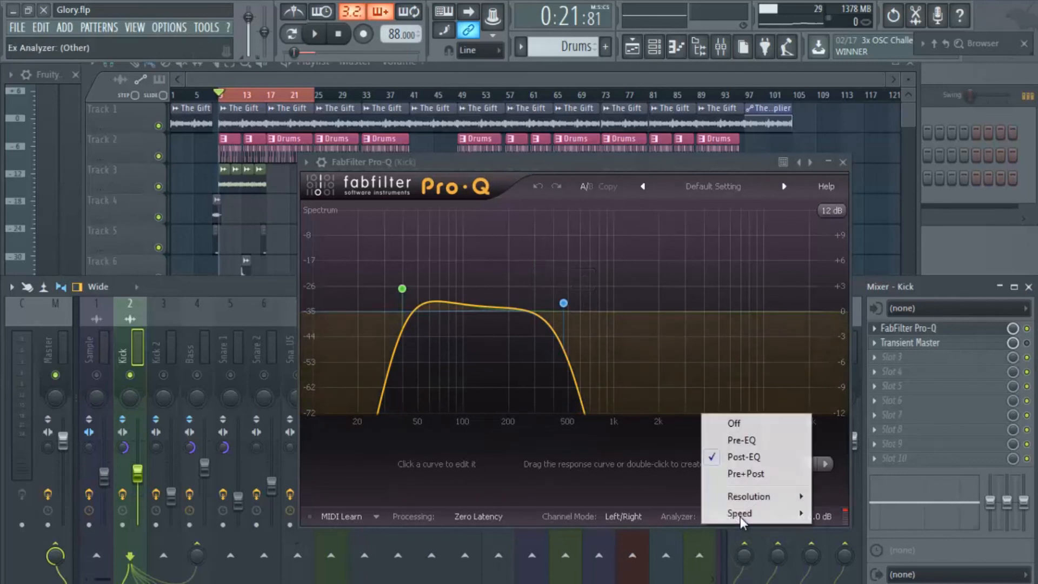
pyautogui.click(761, 440)
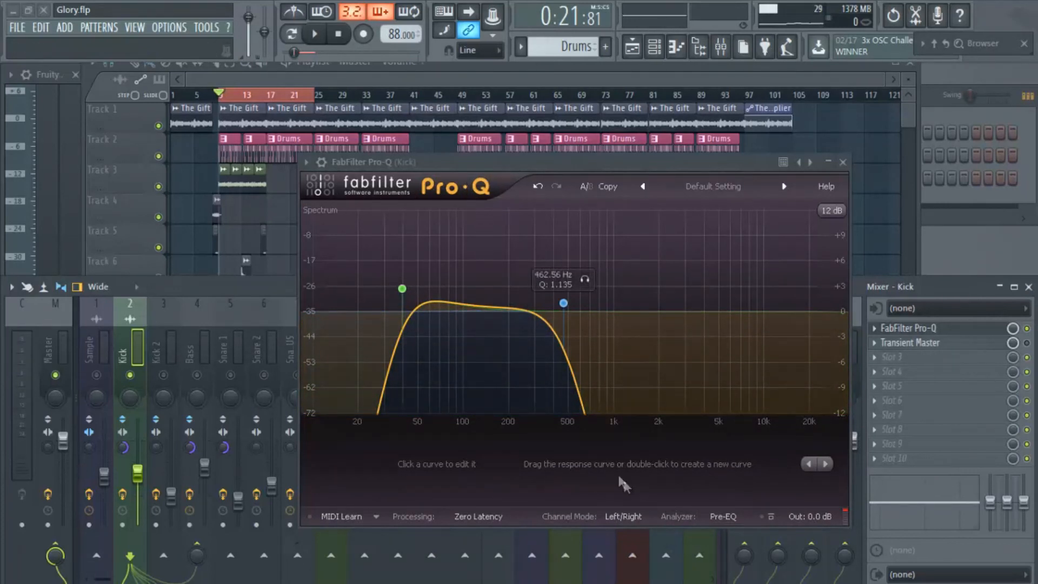
pyautogui.click(737, 518)
pyautogui.click(742, 441)
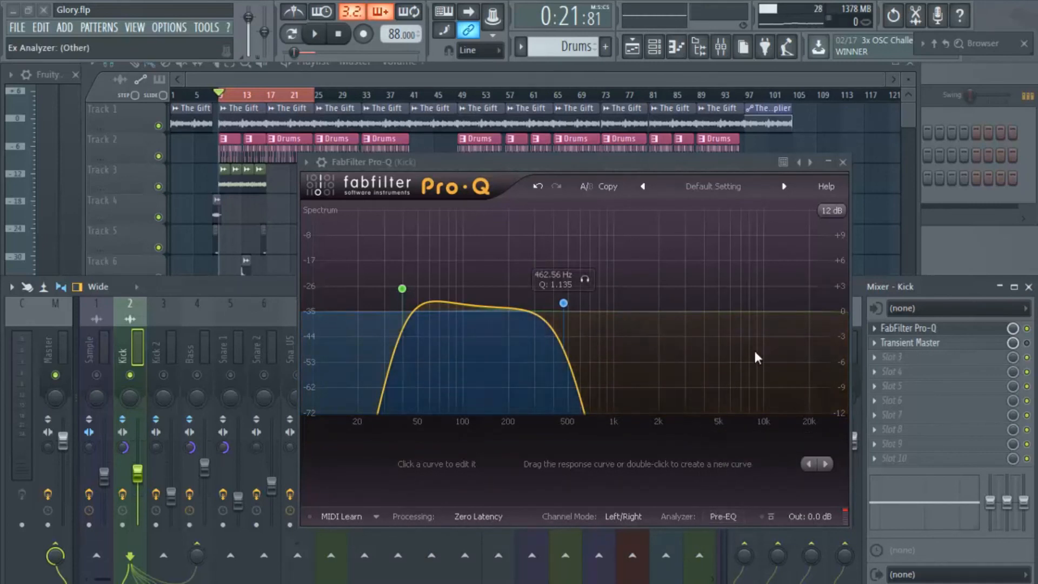
pyautogui.click(730, 517)
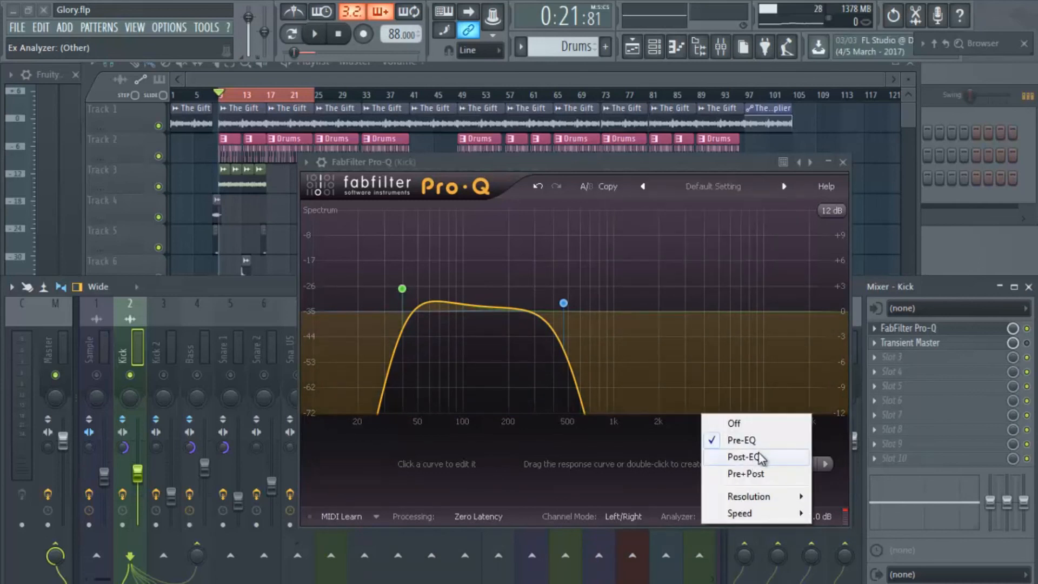
pyautogui.click(760, 457)
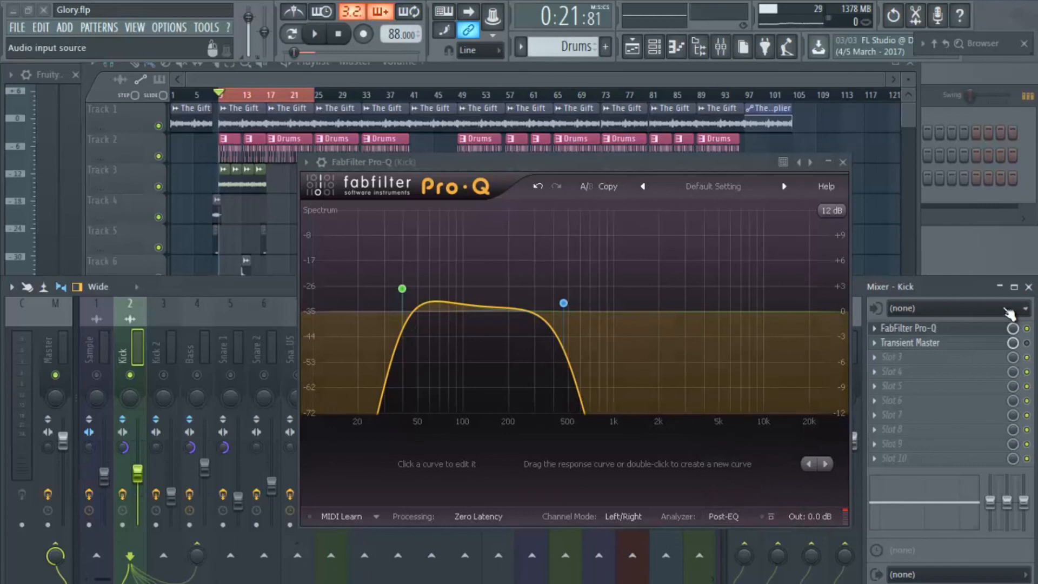
# Step: Compare the Kick's spectrum during playback with the analyzer on Pre-EQ and on Post-EQ, and stop playback
pyautogui.click(718, 517)
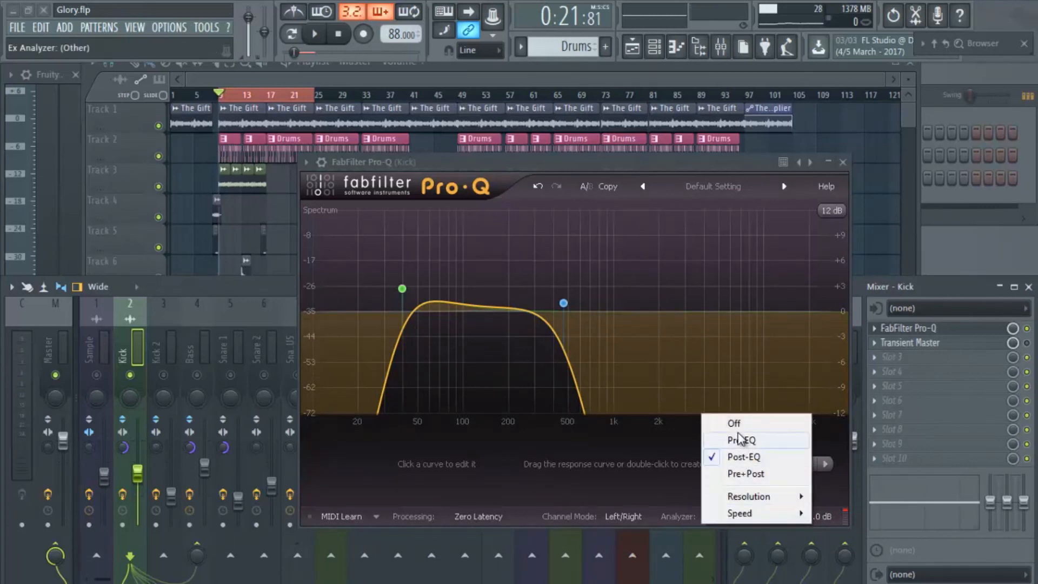
pyautogui.click(742, 443)
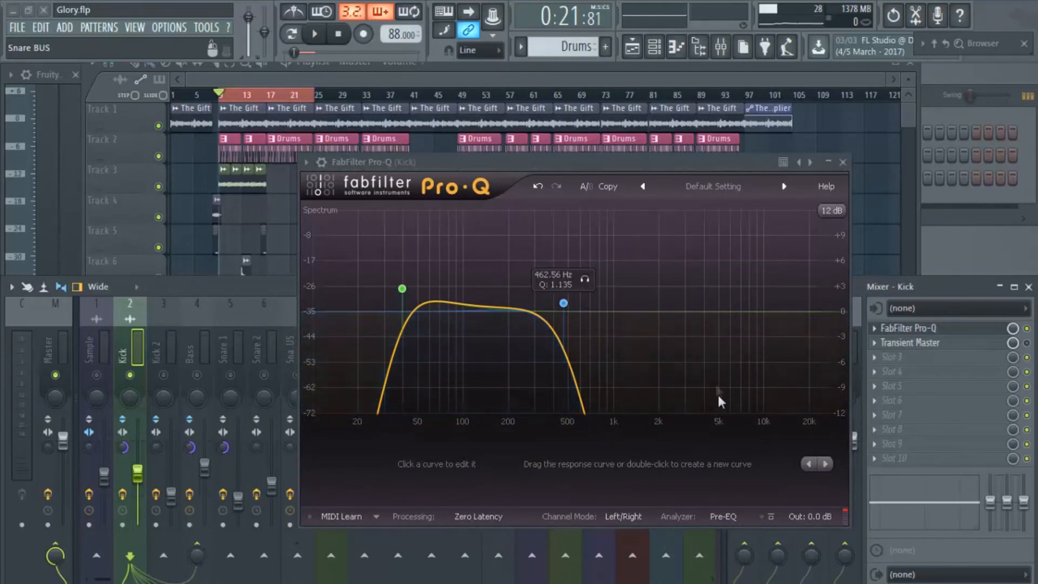
pyautogui.press('space')
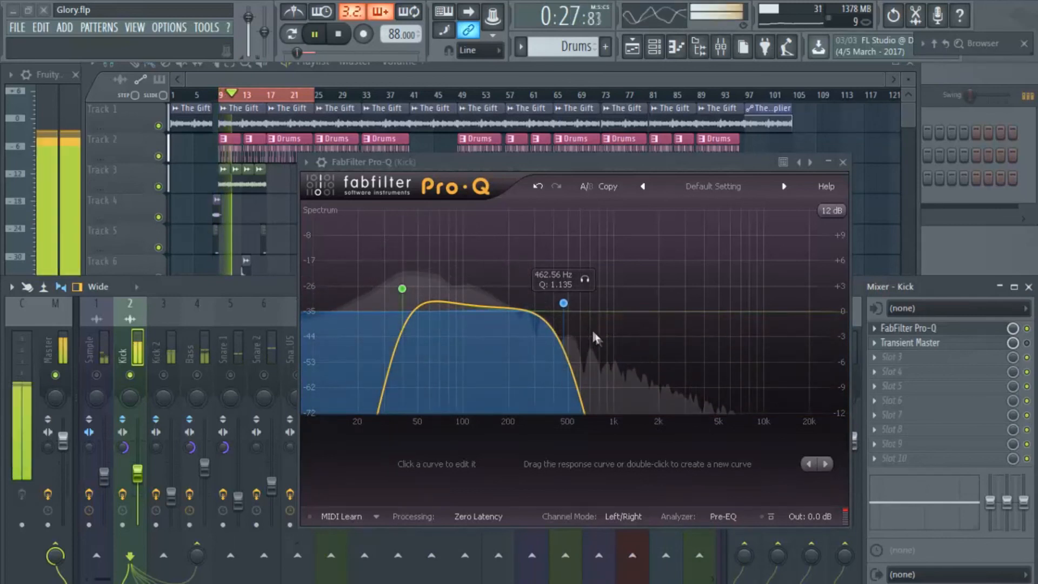
pyautogui.click(723, 517)
pyautogui.click(745, 457)
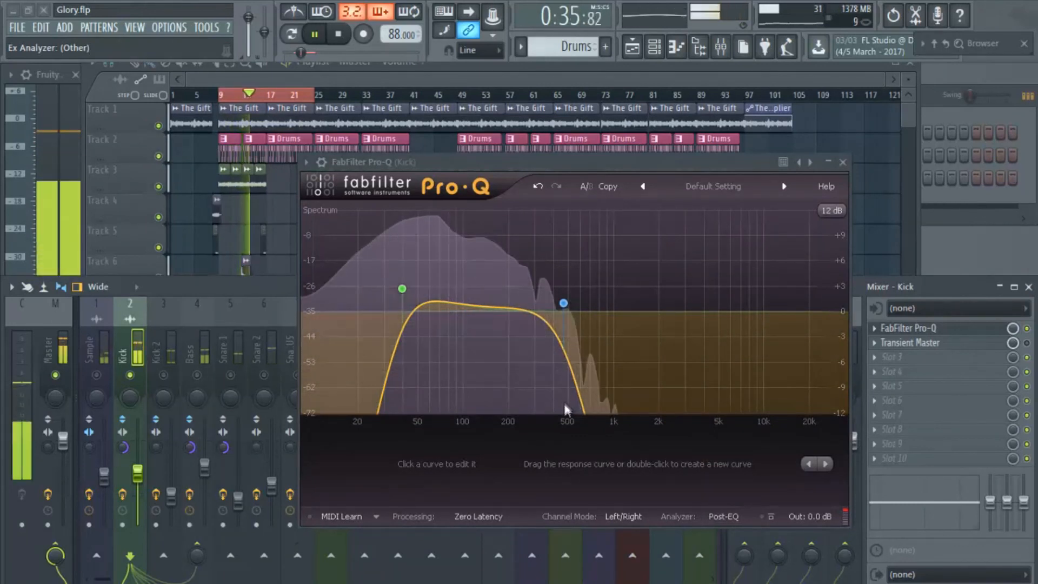
pyautogui.press('space')
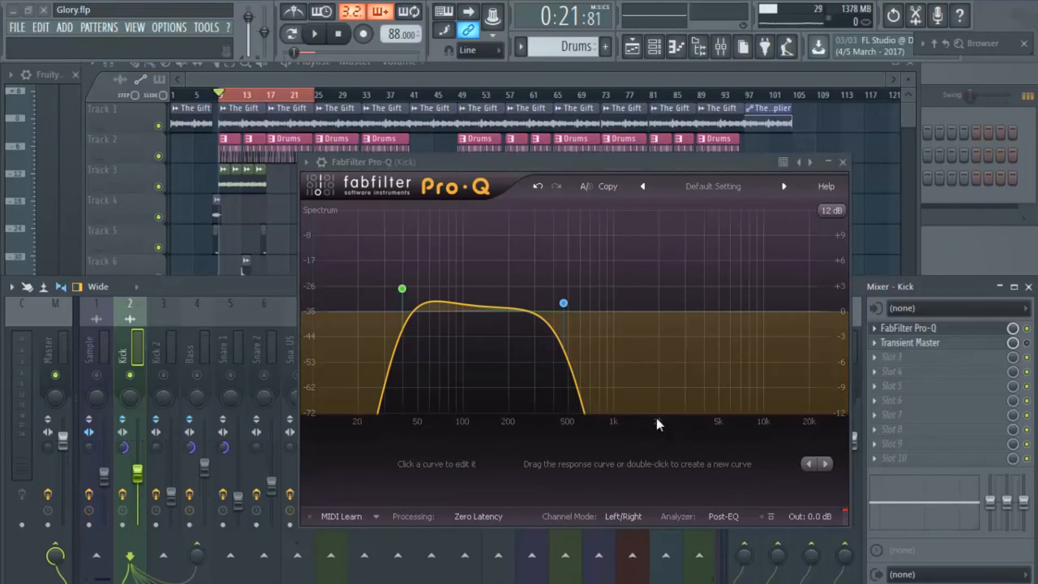
# Step: Close the Kick's EQ window and select the Sample track in the mixer
pyautogui.click(845, 163)
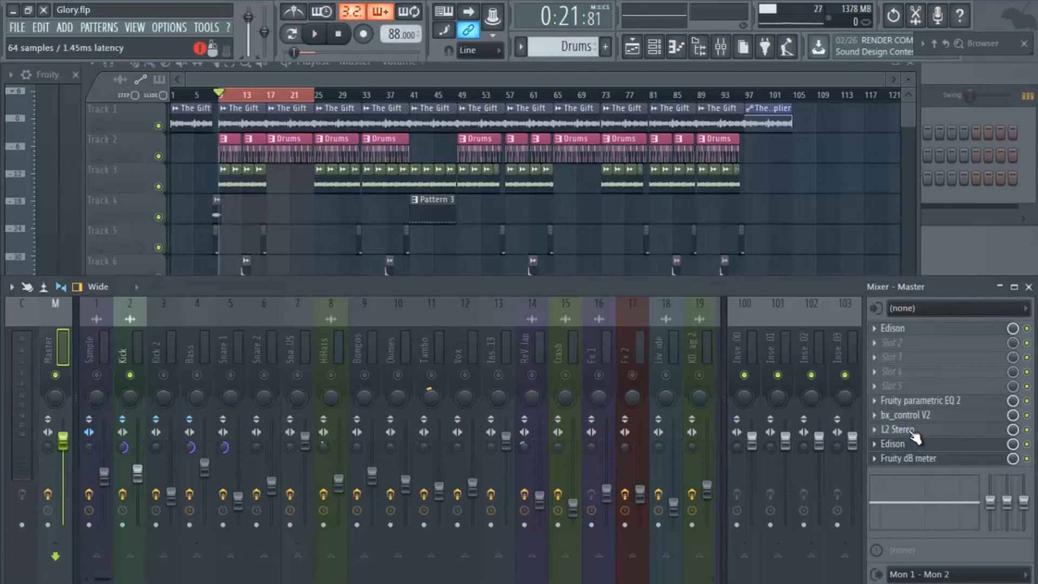
pyautogui.click(103, 346)
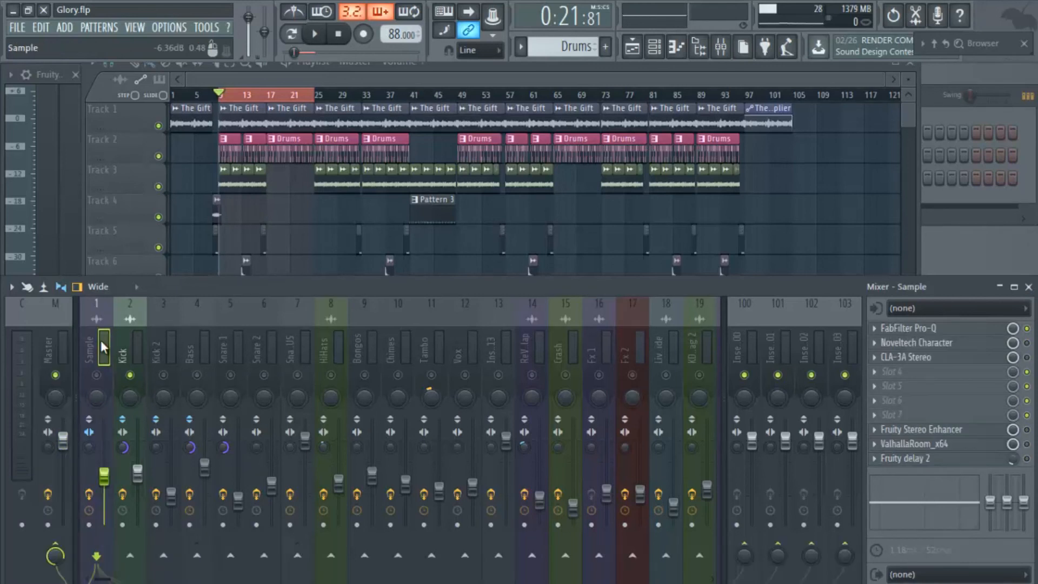